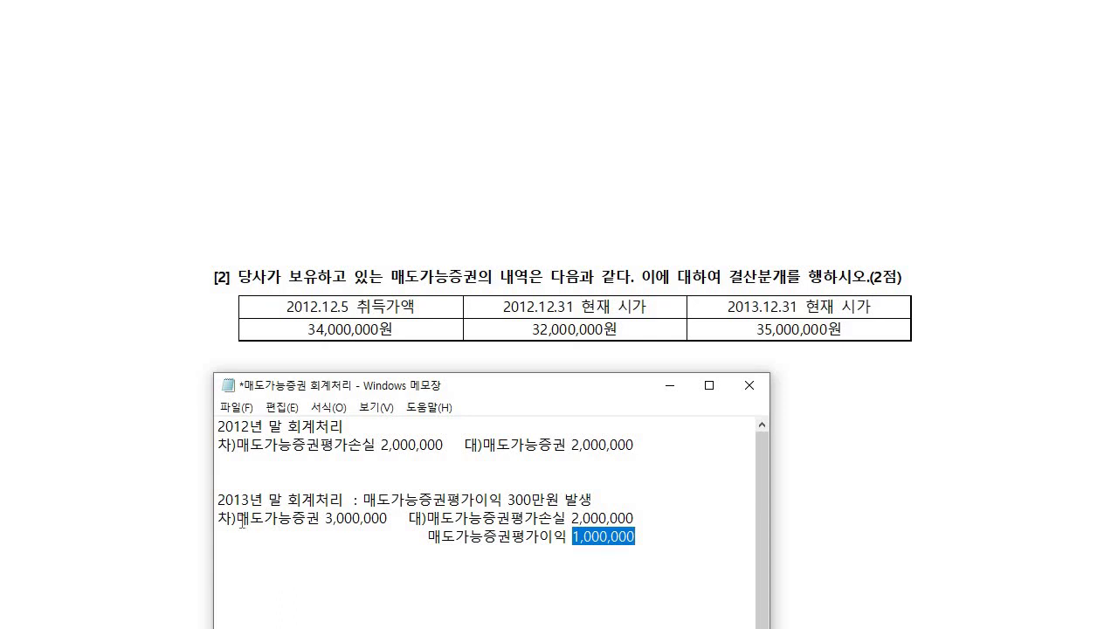
# Step: Start a new credit (대변) line dated the 31st in 일반전표입력 and place the Notepad notes above the question
pyautogui.moveTo(231, 518); pyautogui.dragTo(391, 519)
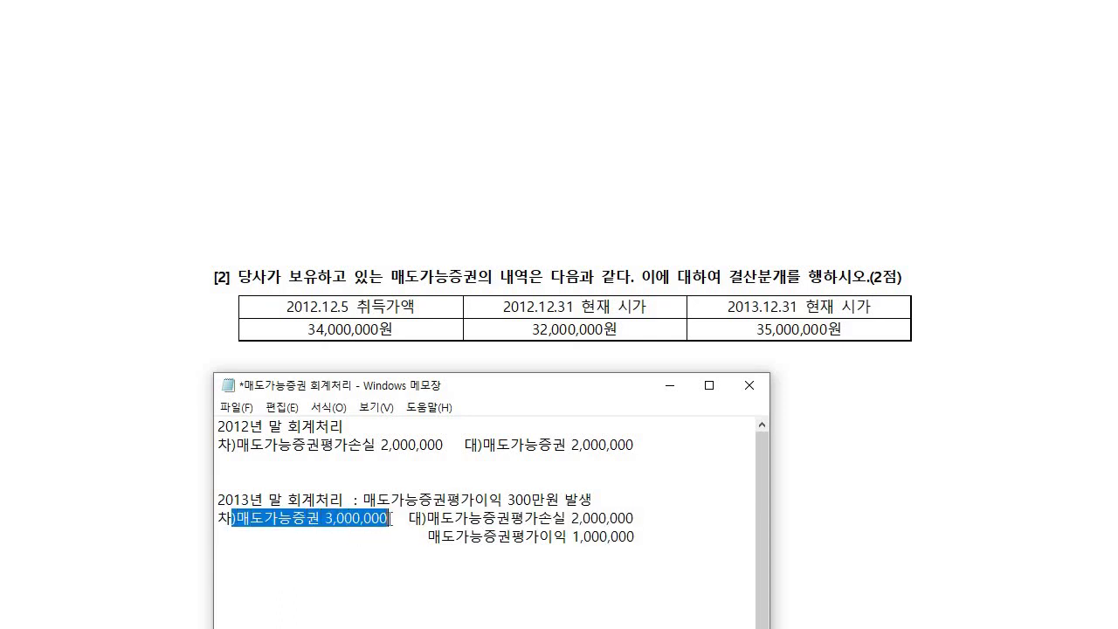
pyautogui.click(383, 548)
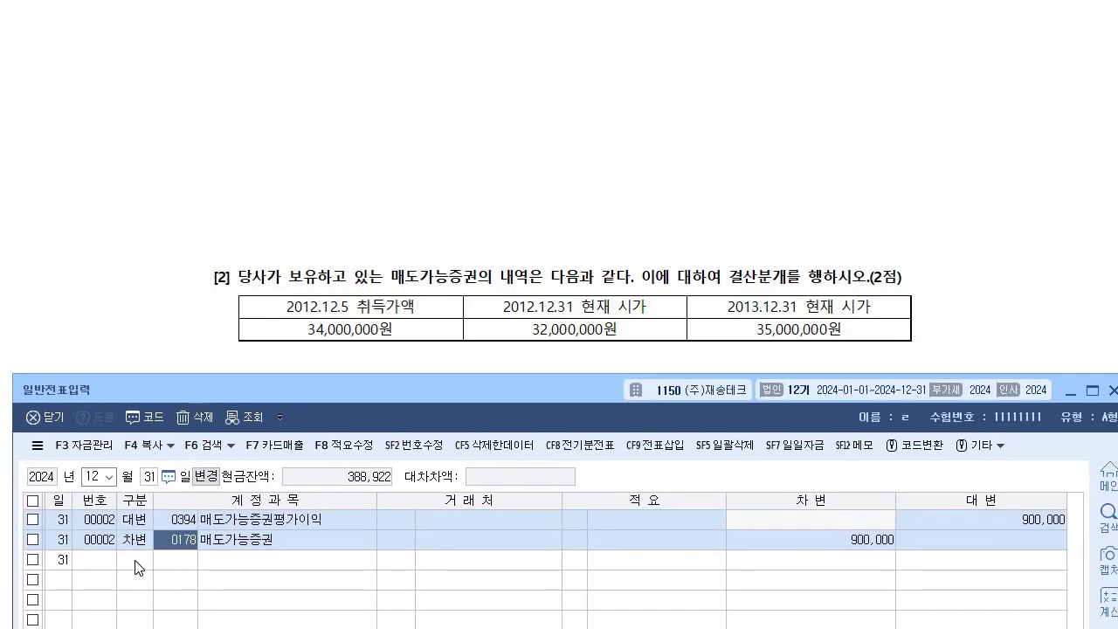
pyautogui.click(136, 560)
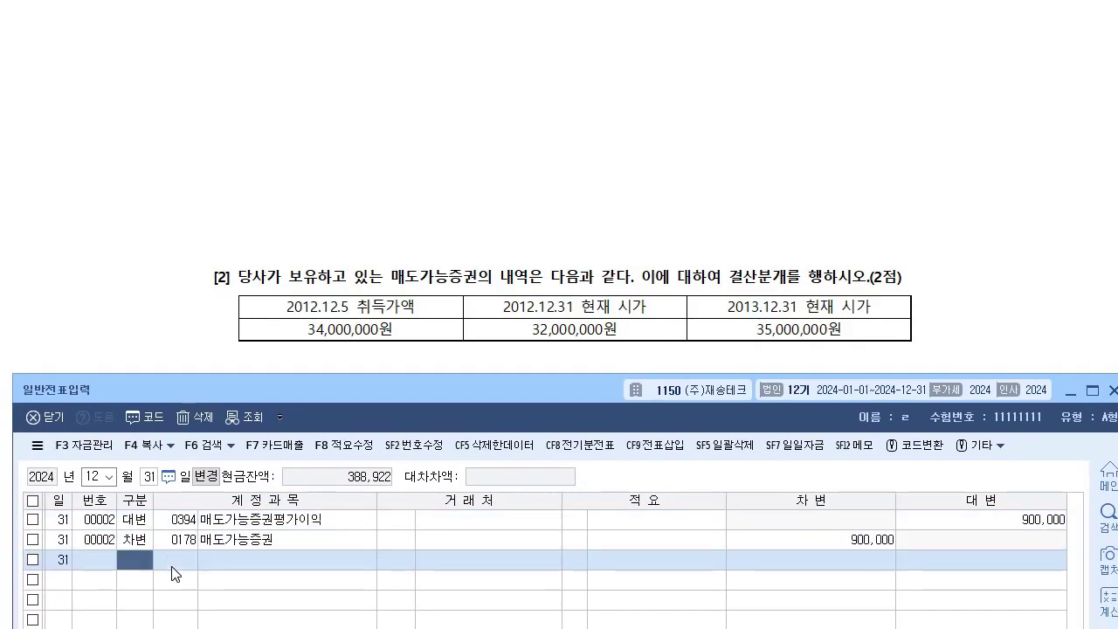
pyautogui.write('4')
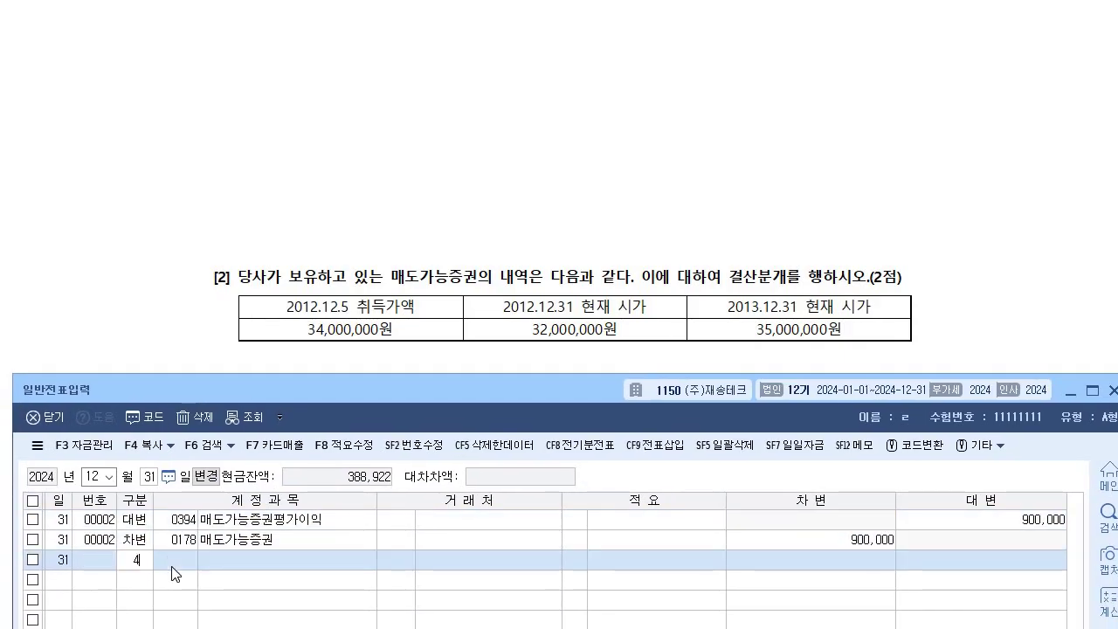
pyautogui.press('Return')
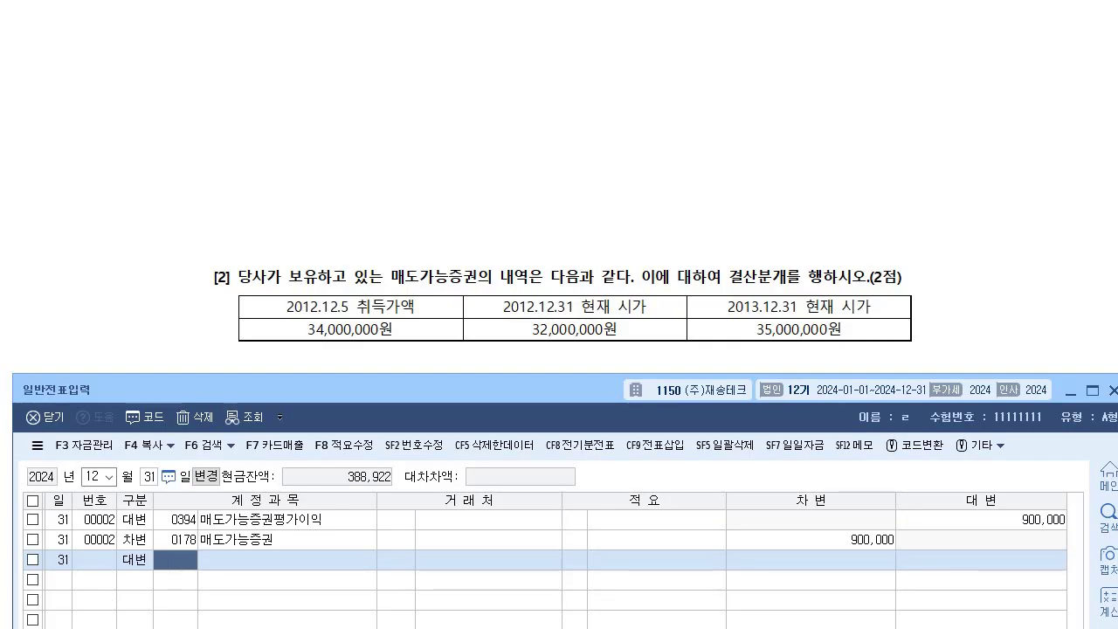
pyautogui.moveTo(1087, 628); pyautogui.dragTo(456, 54)
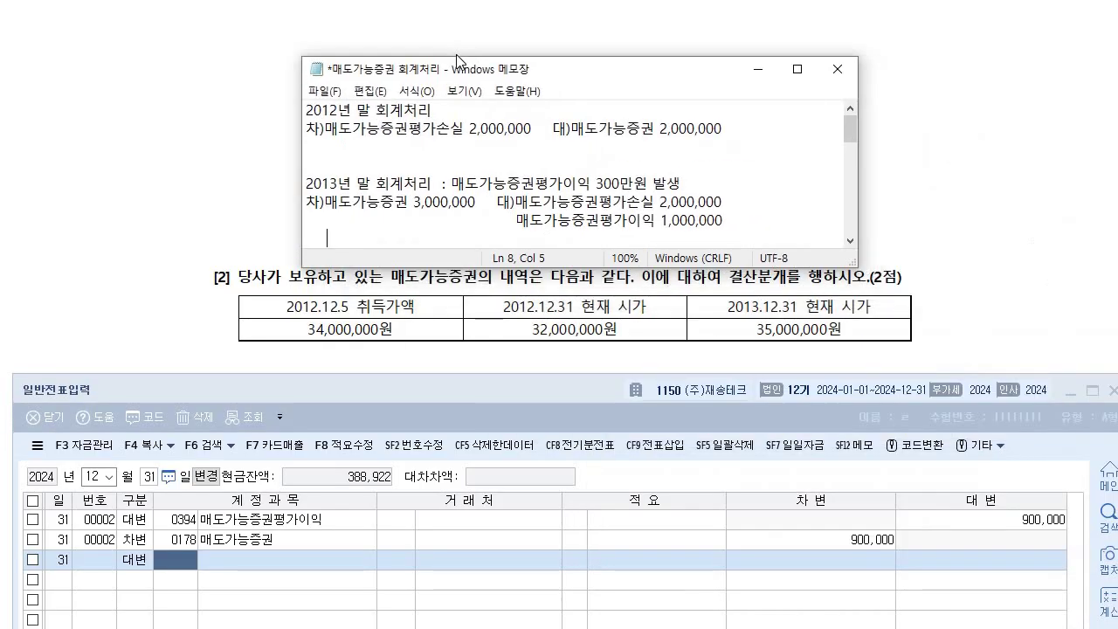
# Step: Assign account 0395 매도가능증권평가손실 to the new credit line
pyautogui.click(169, 559)
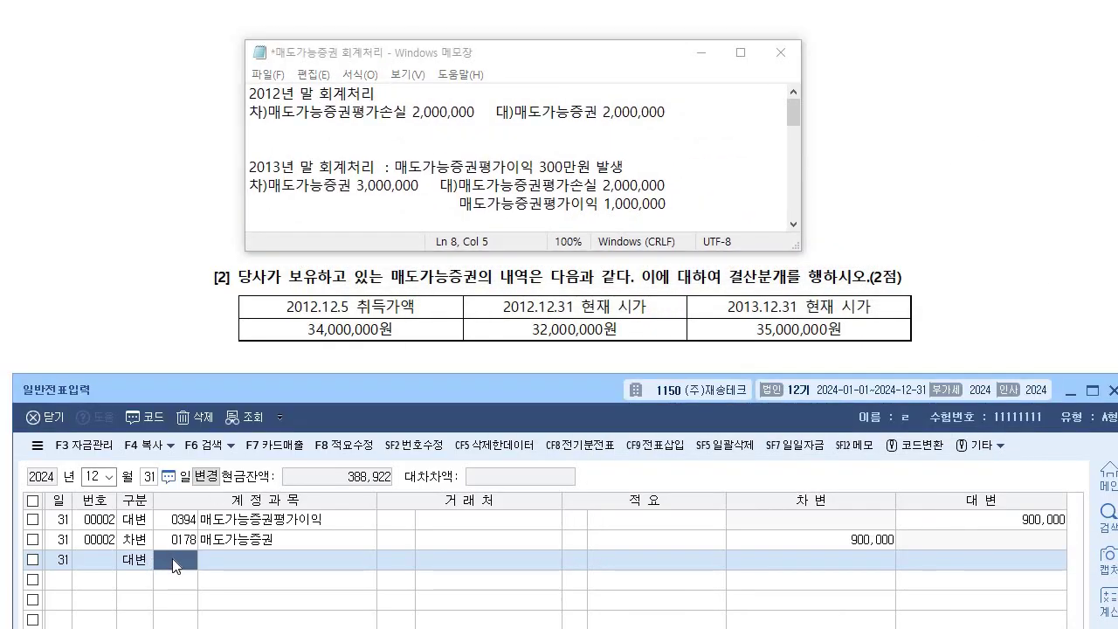
pyautogui.write('매도가')
pyautogui.press('Return')
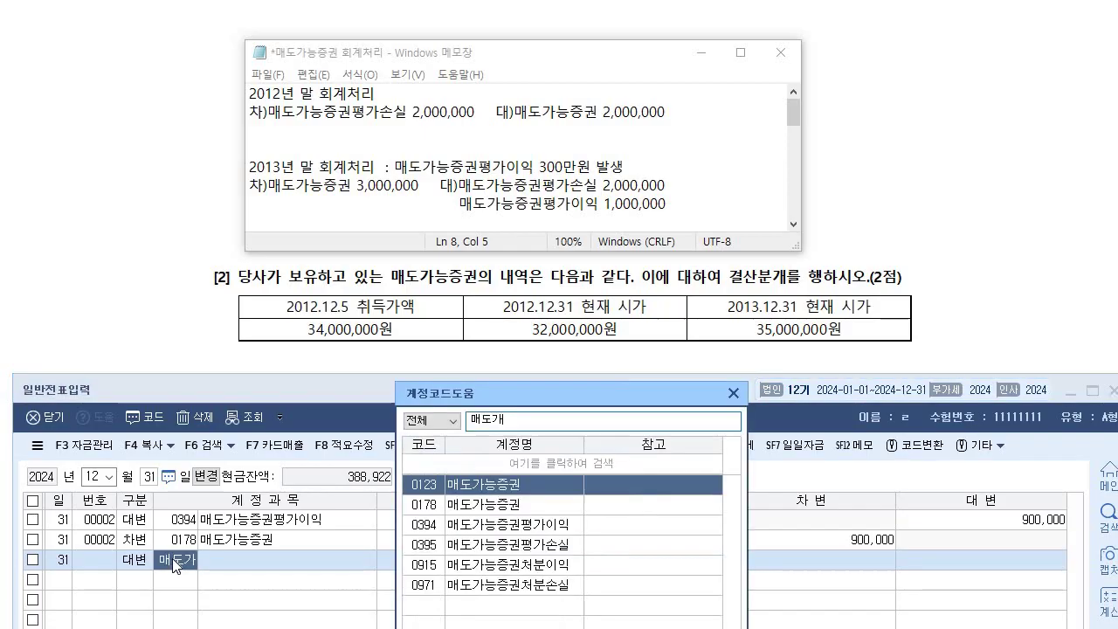
pyautogui.press('Down')
pyautogui.press('Down')
pyautogui.press('Down')
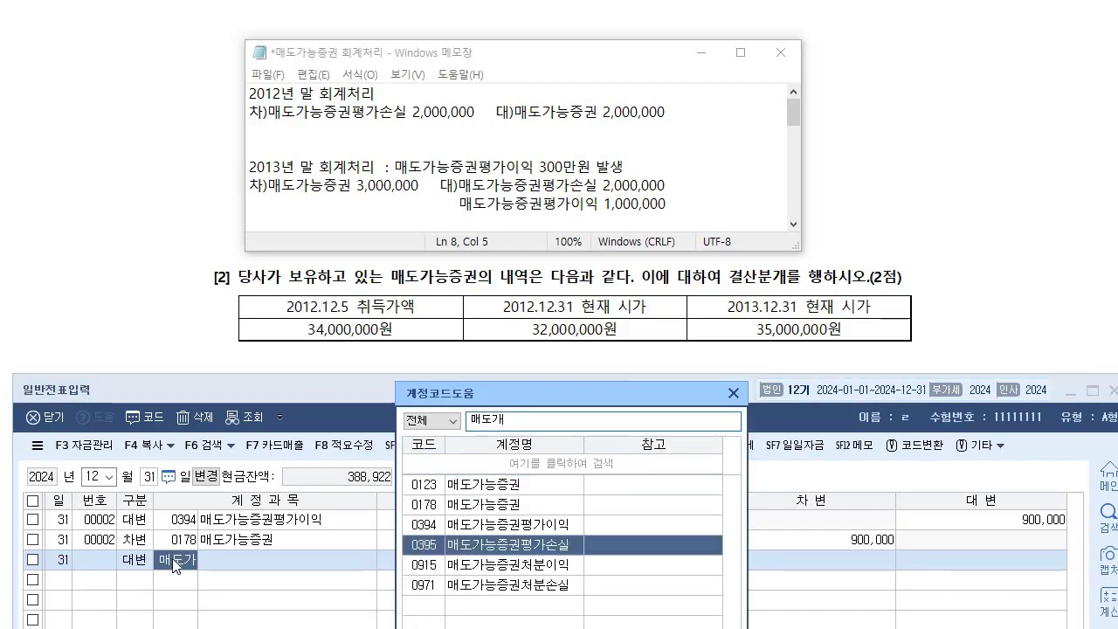
pyautogui.press('Return')
# Step: Set the credit amount of the 매도가능증권평가손실 line to 2,000,000
pyautogui.press('Return')
pyautogui.press('Return')
pyautogui.press('Return')
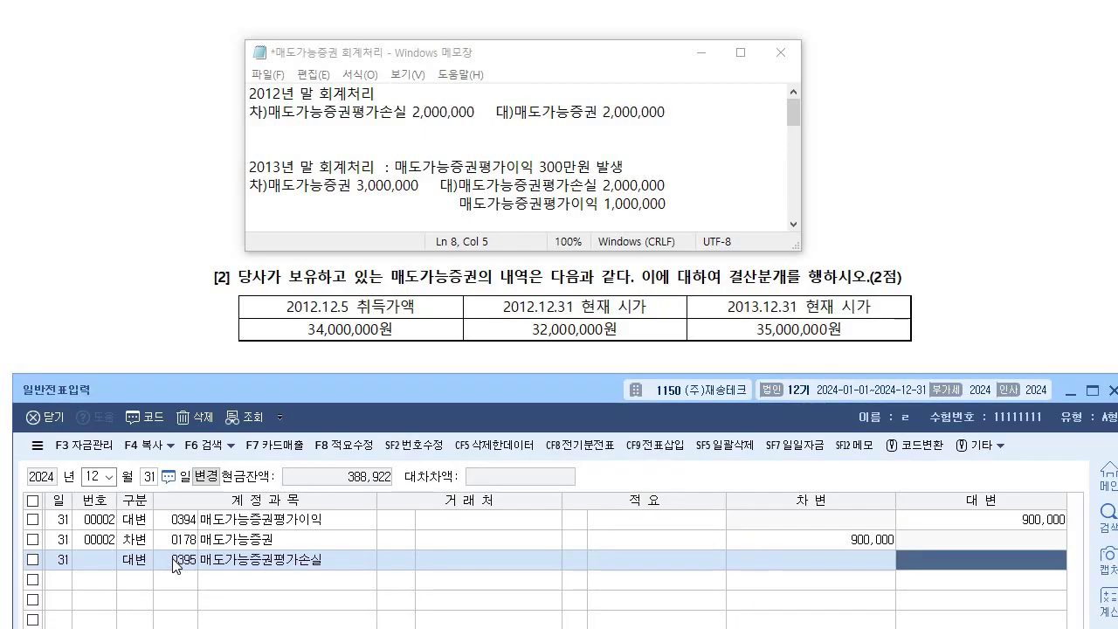
pyautogui.write('2,00')
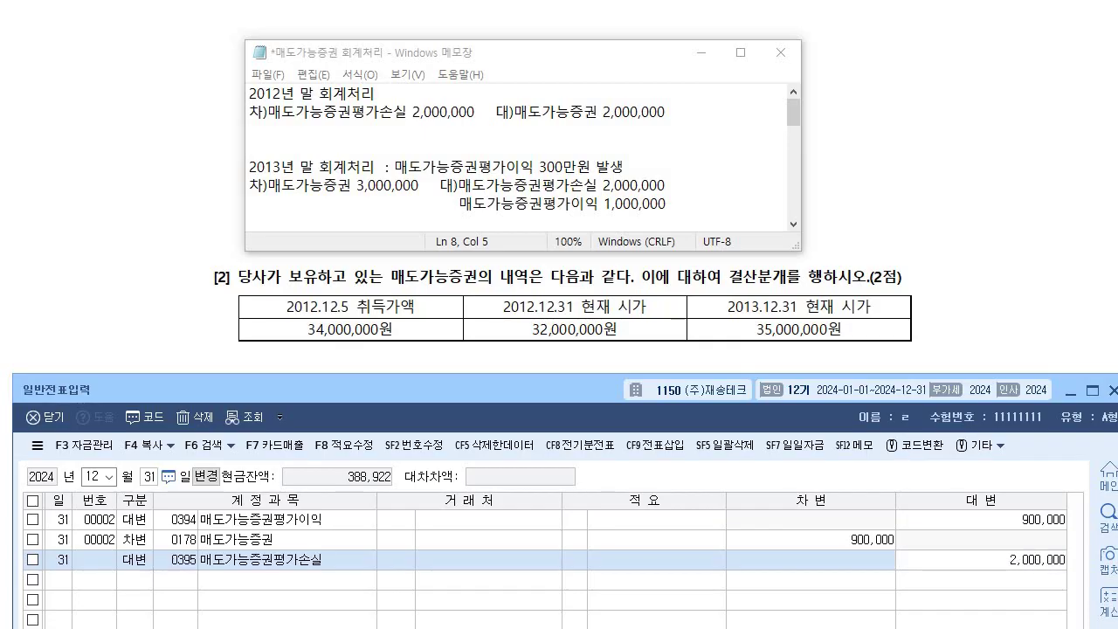
pyautogui.write('0,000')
pyautogui.press('Return')
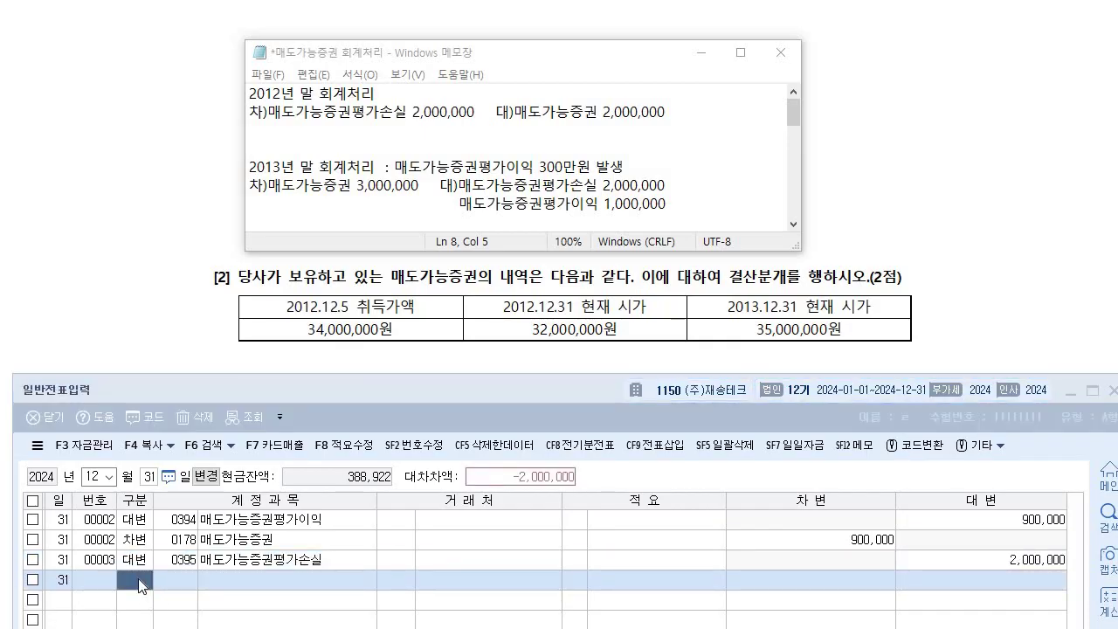
# Step: Add another credit (대변) line on account 0394 매도가능증권평가이익
pyautogui.click(138, 578)
pyautogui.write('4')
pyautogui.press('Return')
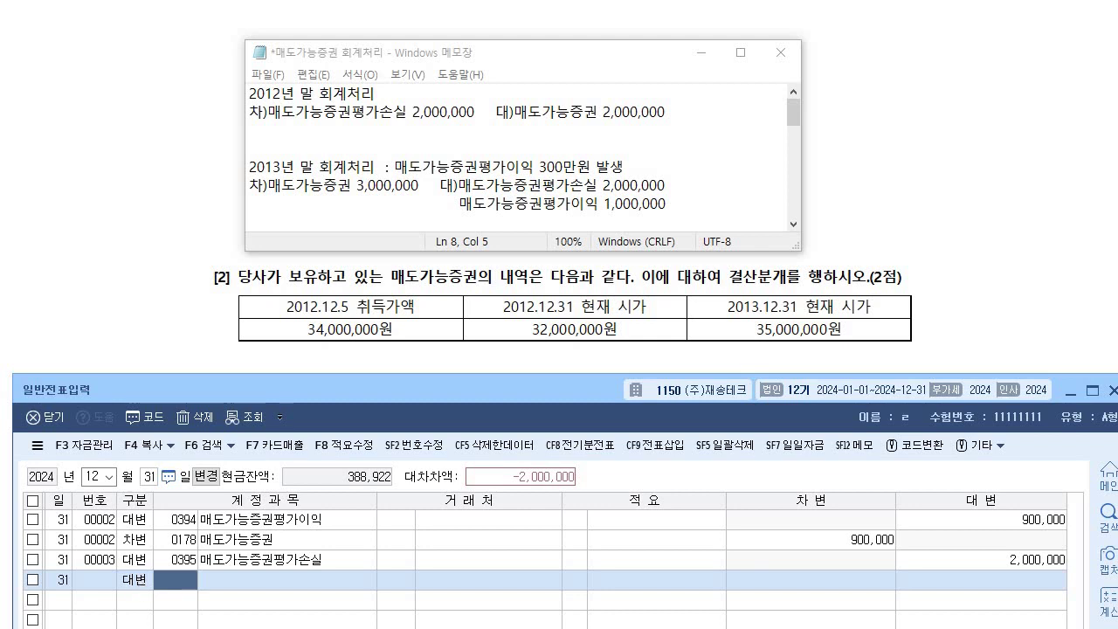
pyautogui.press('F2')
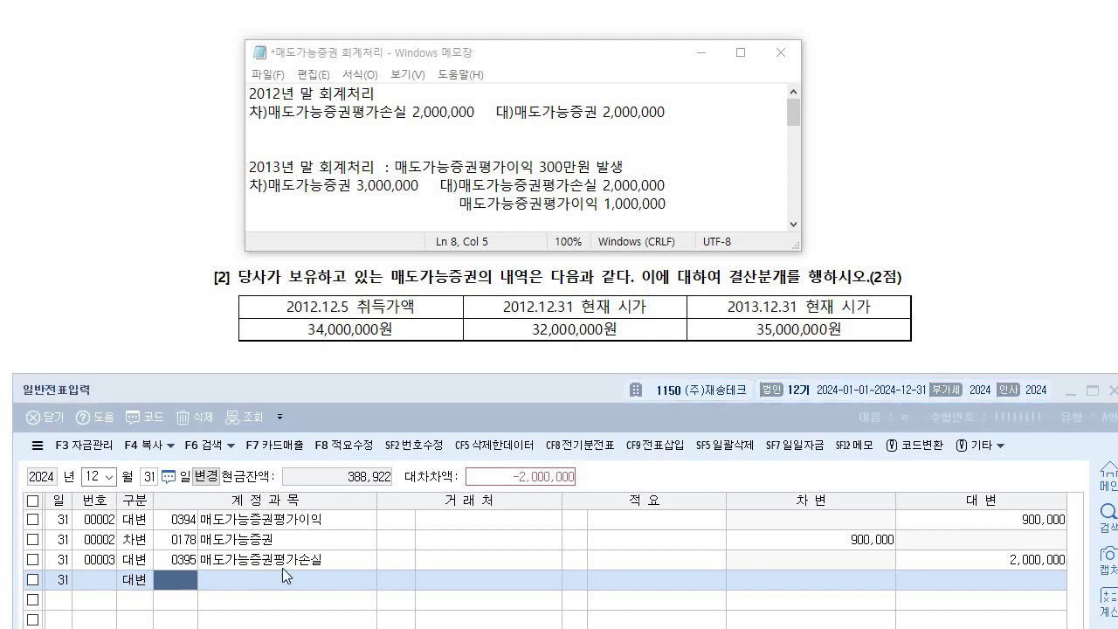
pyautogui.click(178, 582)
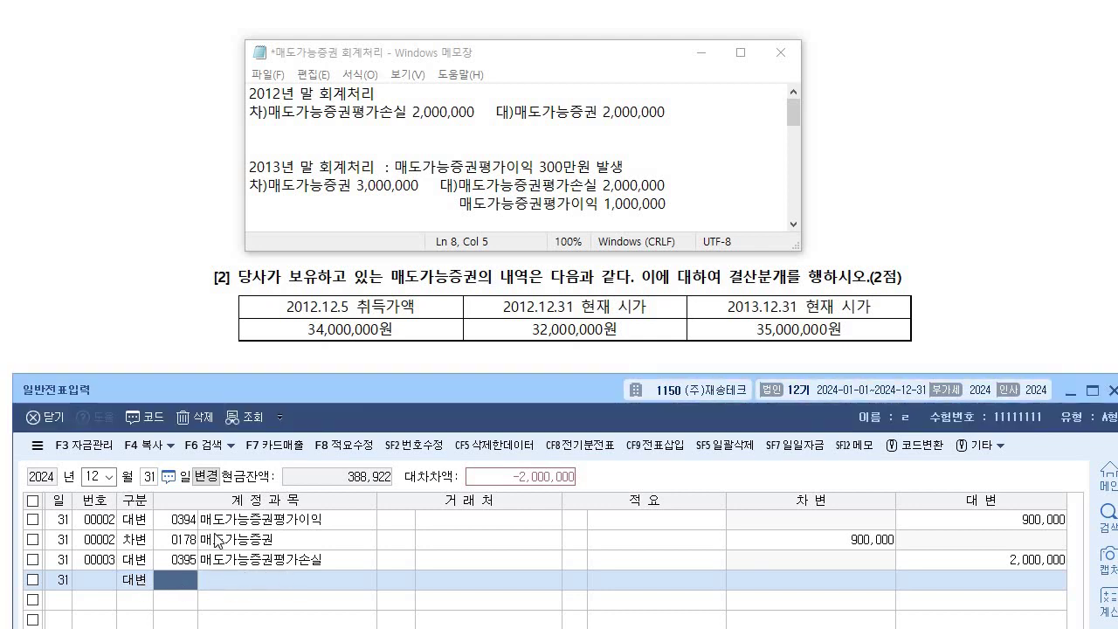
pyautogui.write('ㅁㅐ도가')
pyautogui.press('Return')
pyautogui.press('Down')
pyautogui.press('Down')
pyautogui.press('Down')
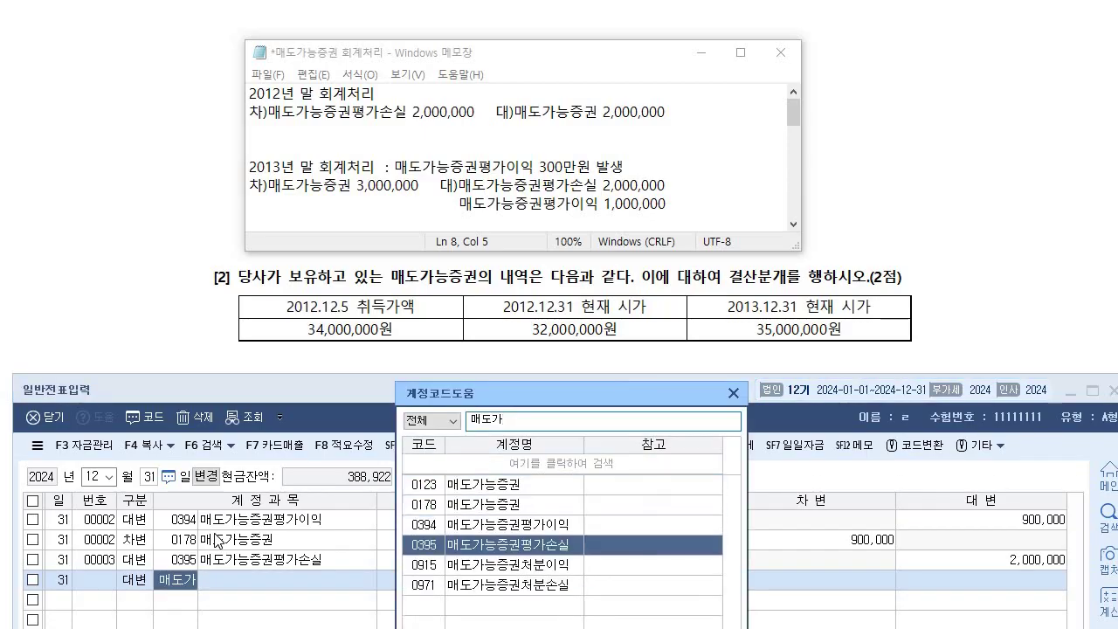
pyautogui.press('Up')
pyautogui.press('Return')
# Step: Set the credit amount of the new 매도가능증권평가이익 line to 1,000,000
pyautogui.press('Return')
pyautogui.press('Return')
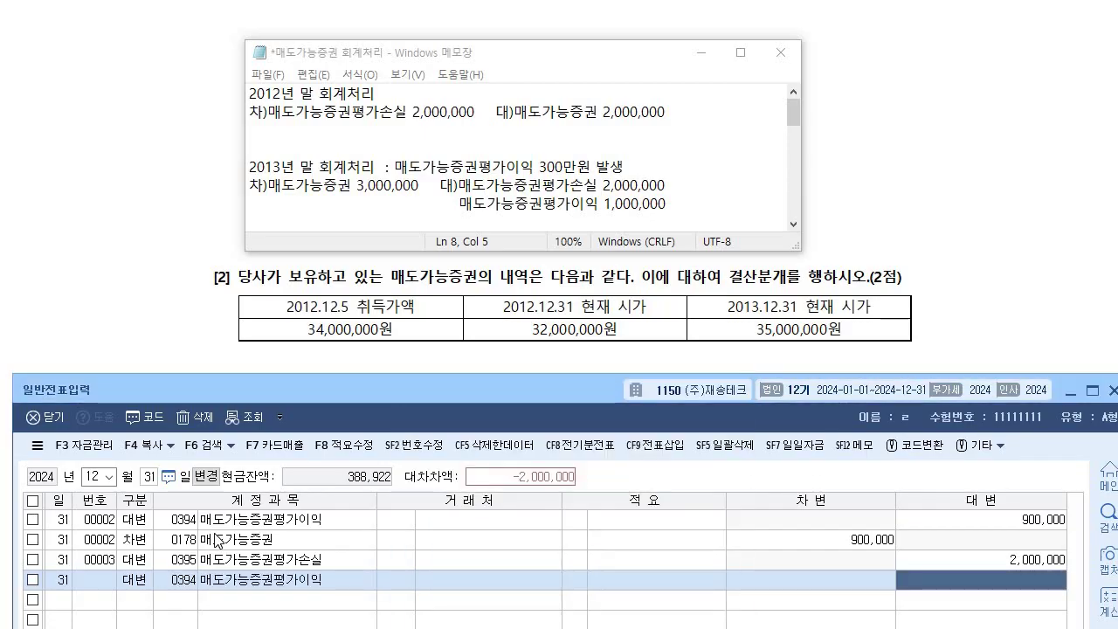
pyautogui.write('10000')
pyautogui.press('Return')
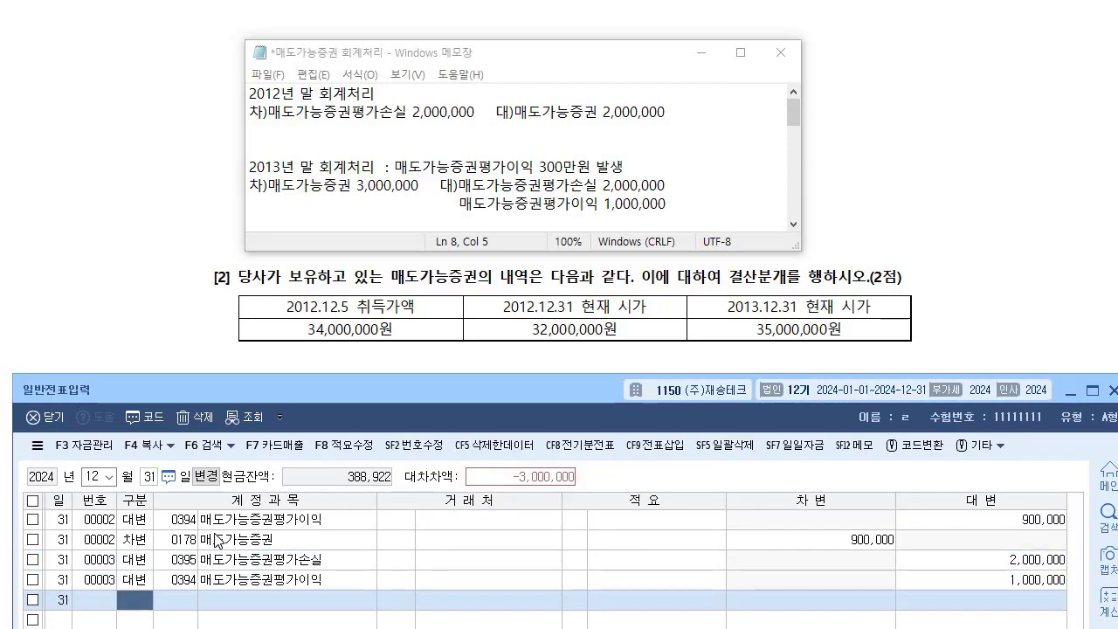
# Step: Add a debit (차변) line on account 0178 매도가능증권 for 3,000,000
pyautogui.press('3')
pyautogui.press('Return')
pyautogui.write('매도가')
pyautogui.press('Return')
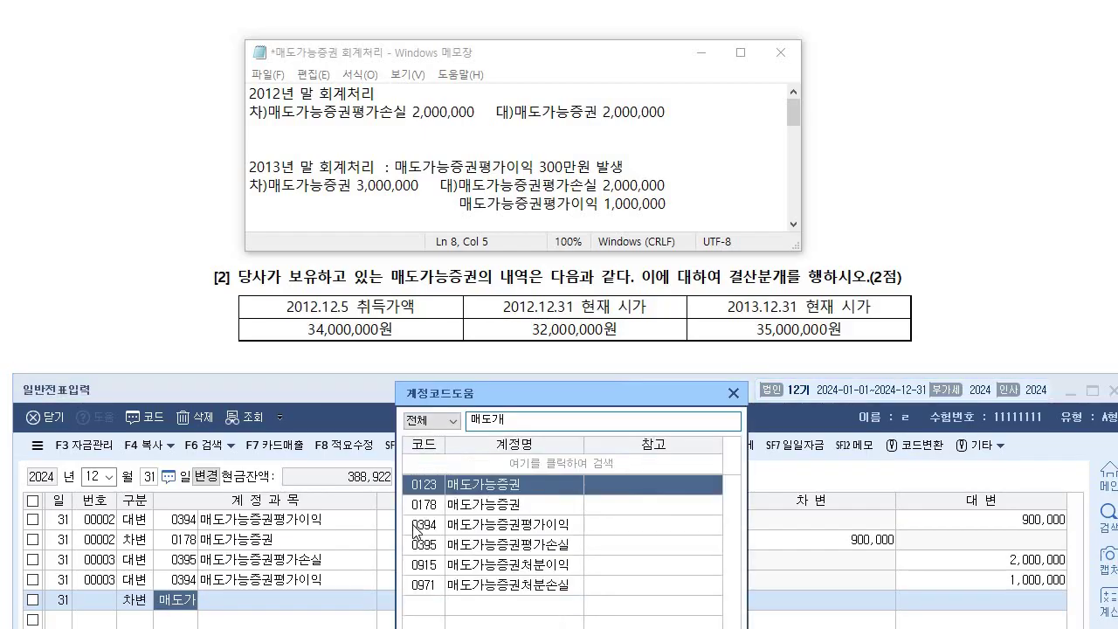
pyautogui.doubleClick(454, 509)
pyautogui.press('Return')
pyautogui.press('Return')
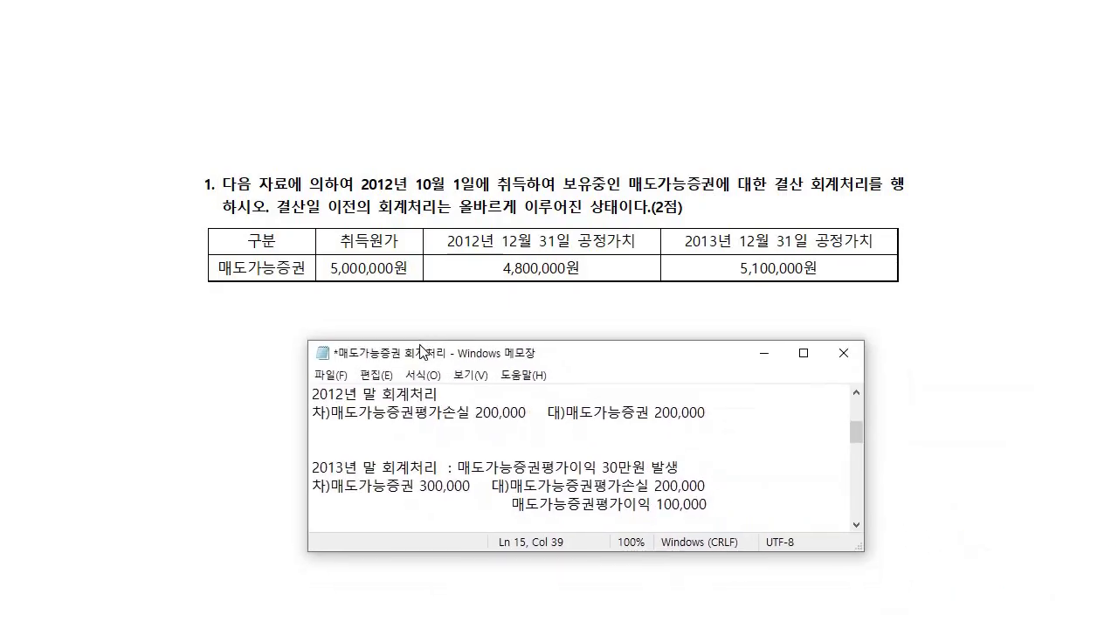
# Step: Review the 2012 and 2013 year-end entries in the Notepad notes for the security acquired at 5,000,000원
pyautogui.moveTo(308, 384); pyautogui.dragTo(529, 402)
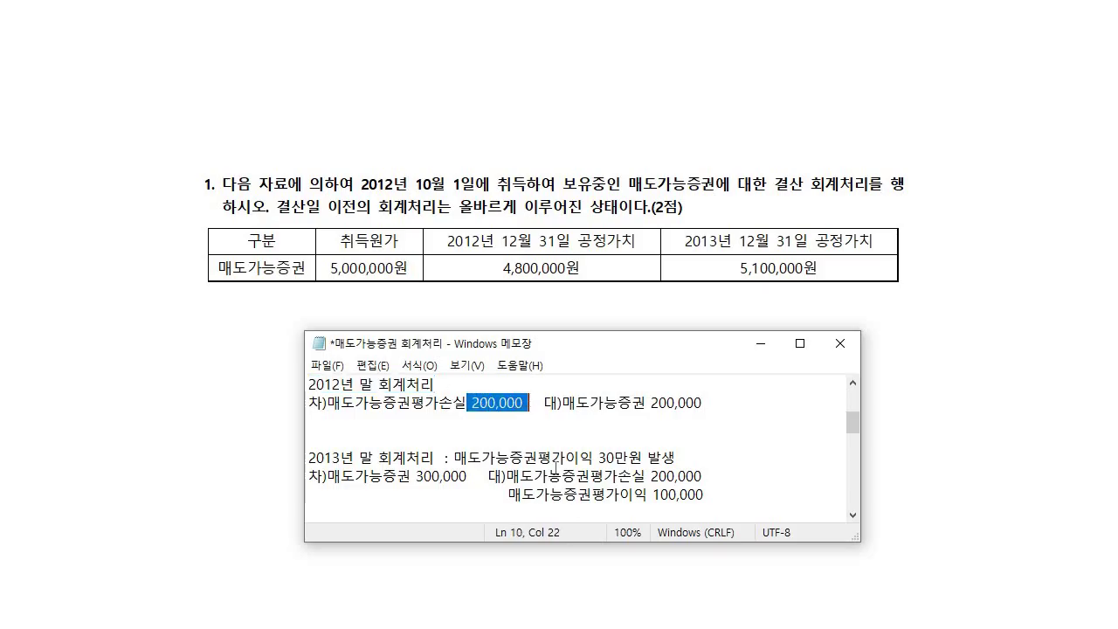
pyautogui.doubleClick(357, 456)
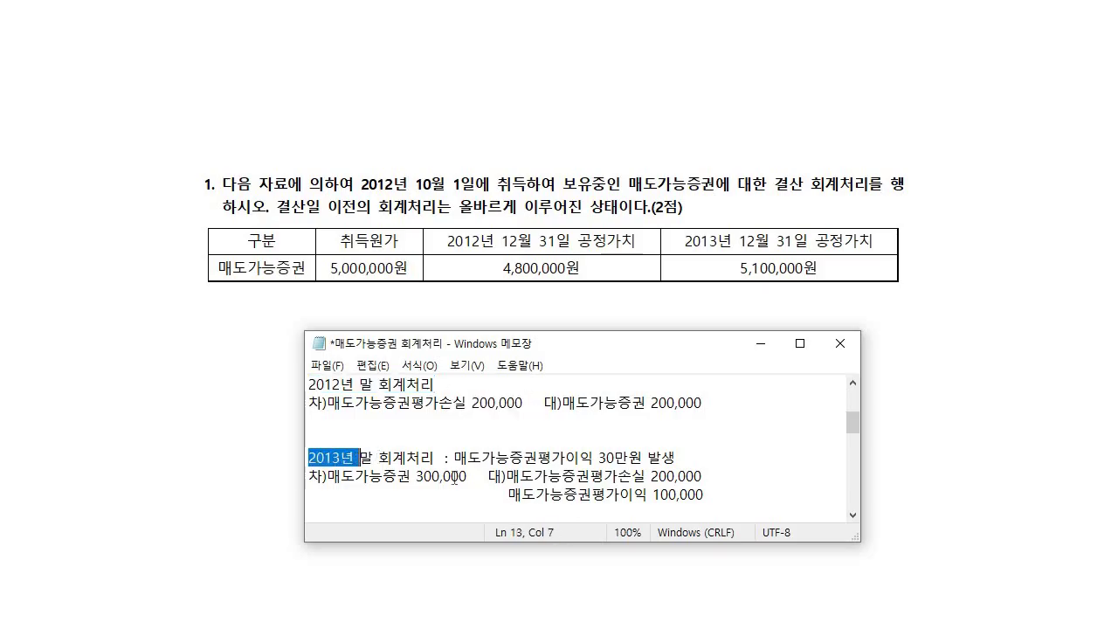
pyautogui.click(175, 579)
pyautogui.moveTo(519, 476); pyautogui.dragTo(703, 476)
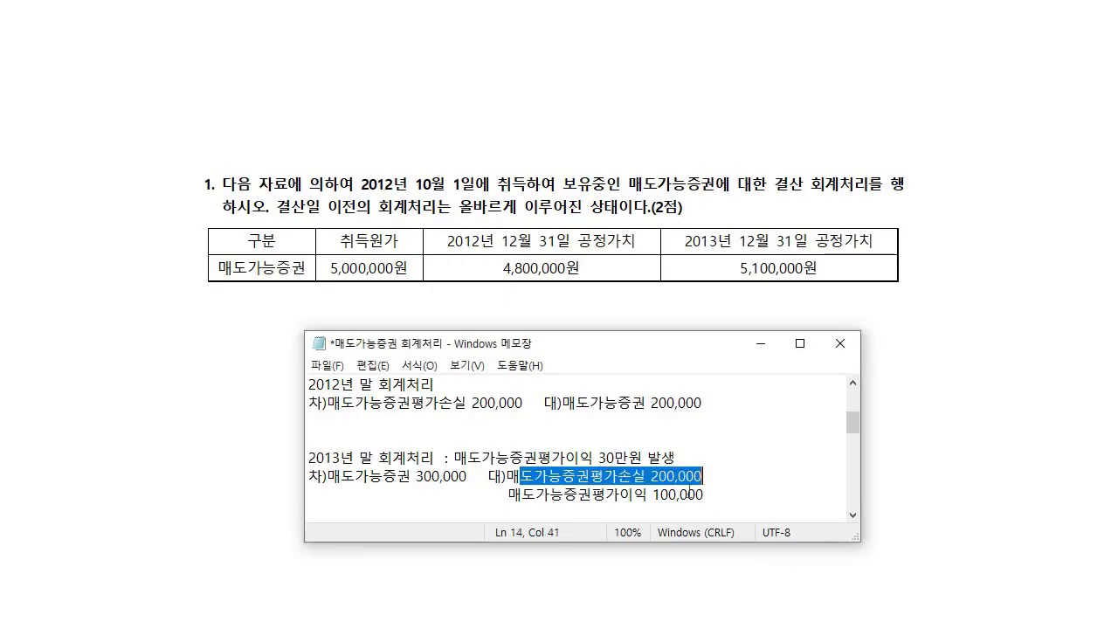
pyautogui.click(683, 495)
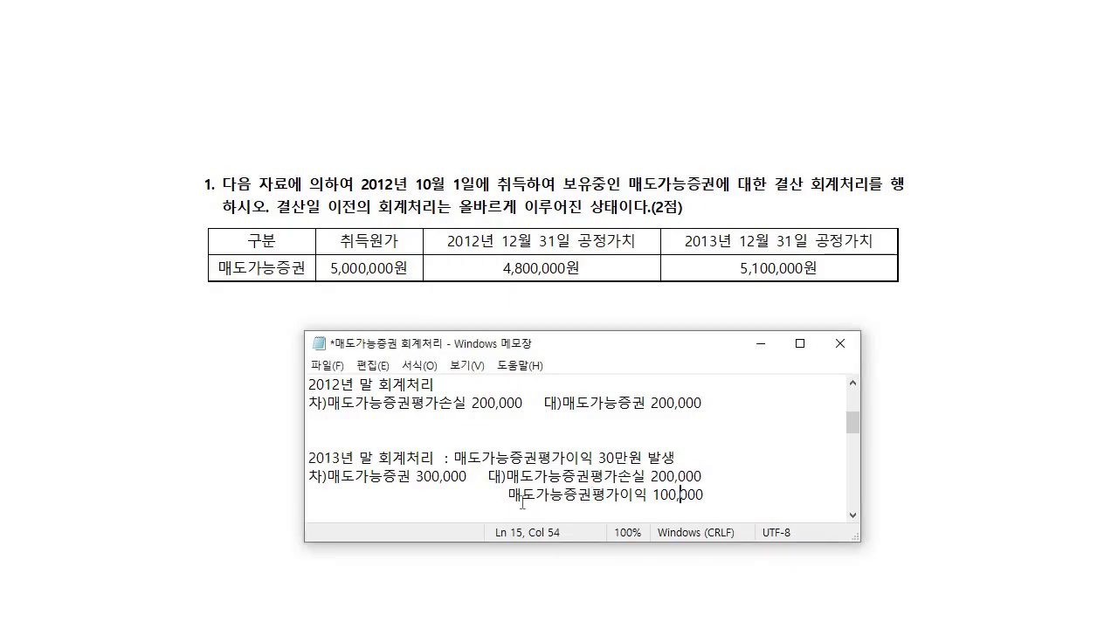
pyautogui.moveTo(507, 496); pyautogui.dragTo(704, 496)
pyautogui.click(678, 501)
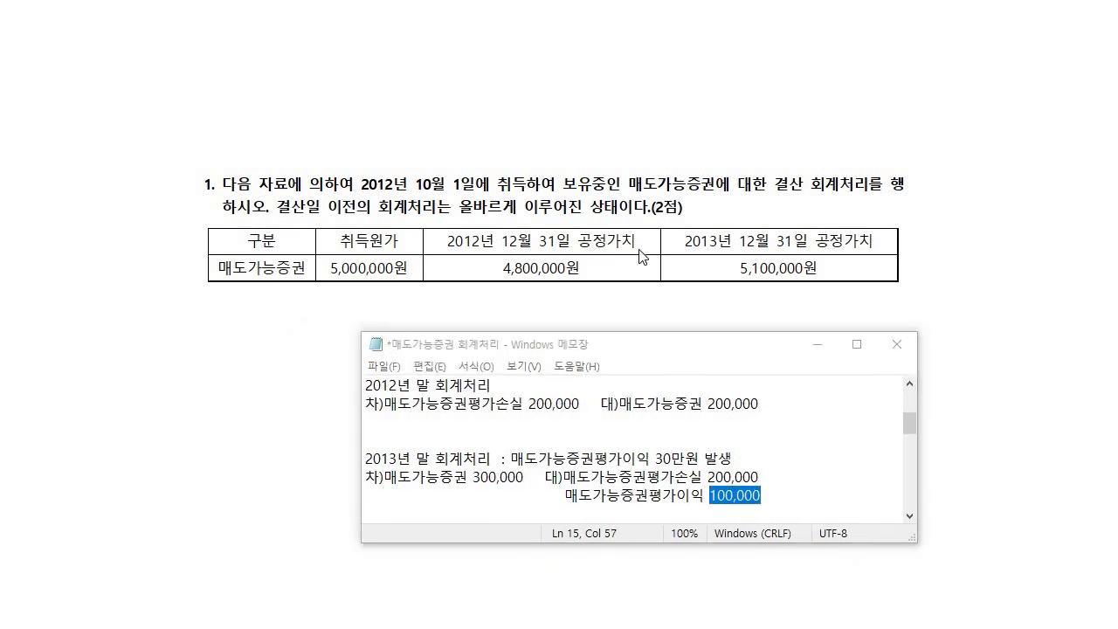
# Step: Arrange the notes above the voucher window and add a credit (대변) line on account 0395 매도가능증권평가손실 for 200,000
pyautogui.moveTo(630, 342); pyautogui.dragTo(640, 6)
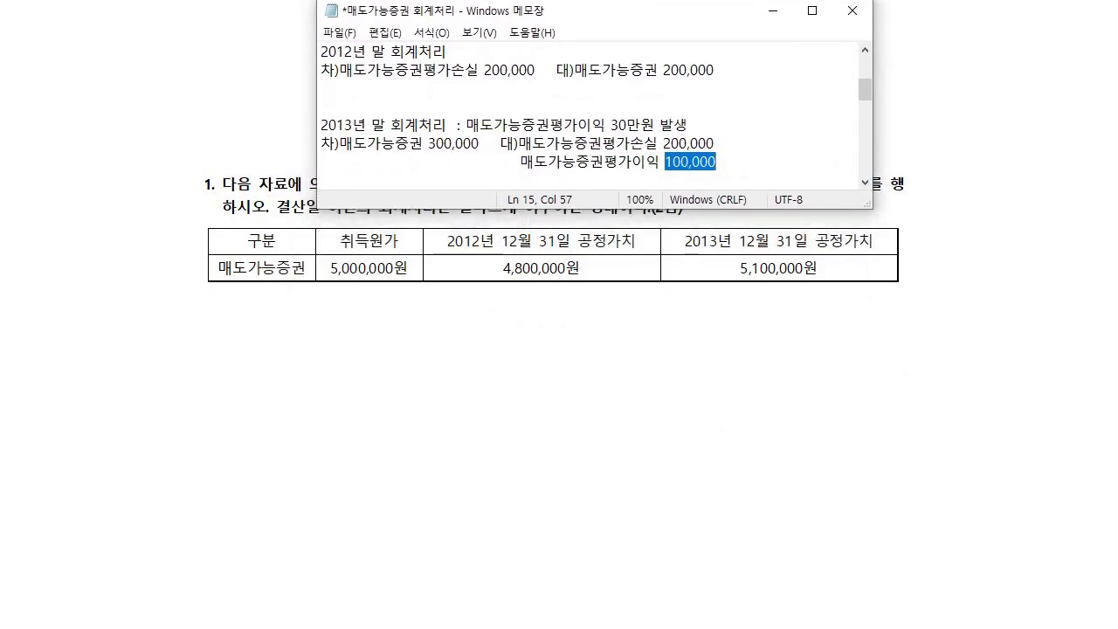
pyautogui.moveTo(380, 392); pyautogui.dragTo(383, 303)
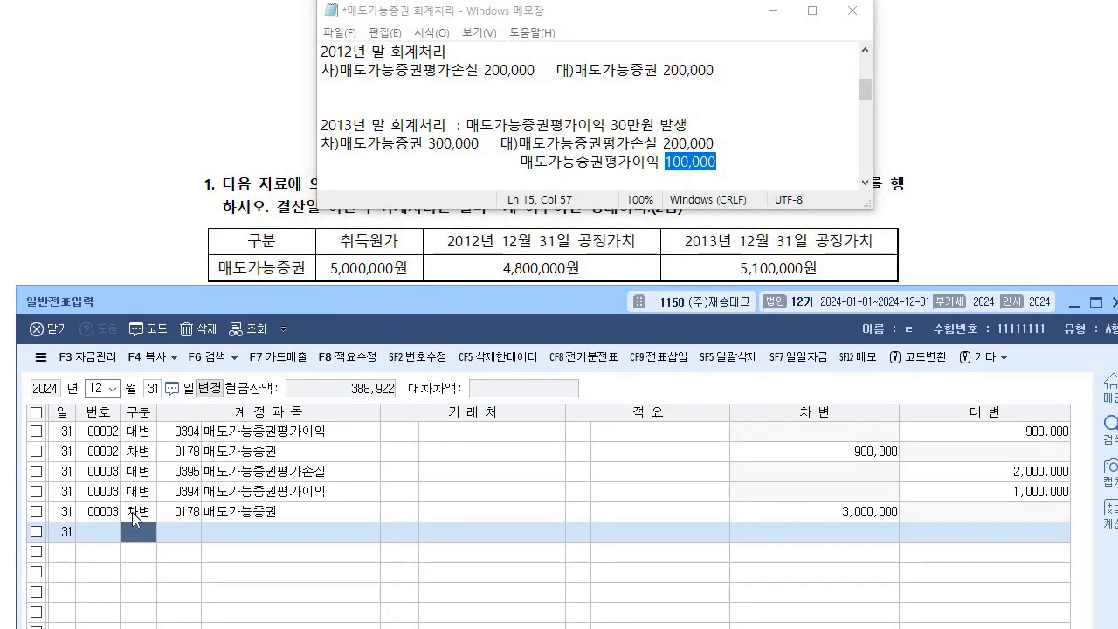
pyautogui.press('4')
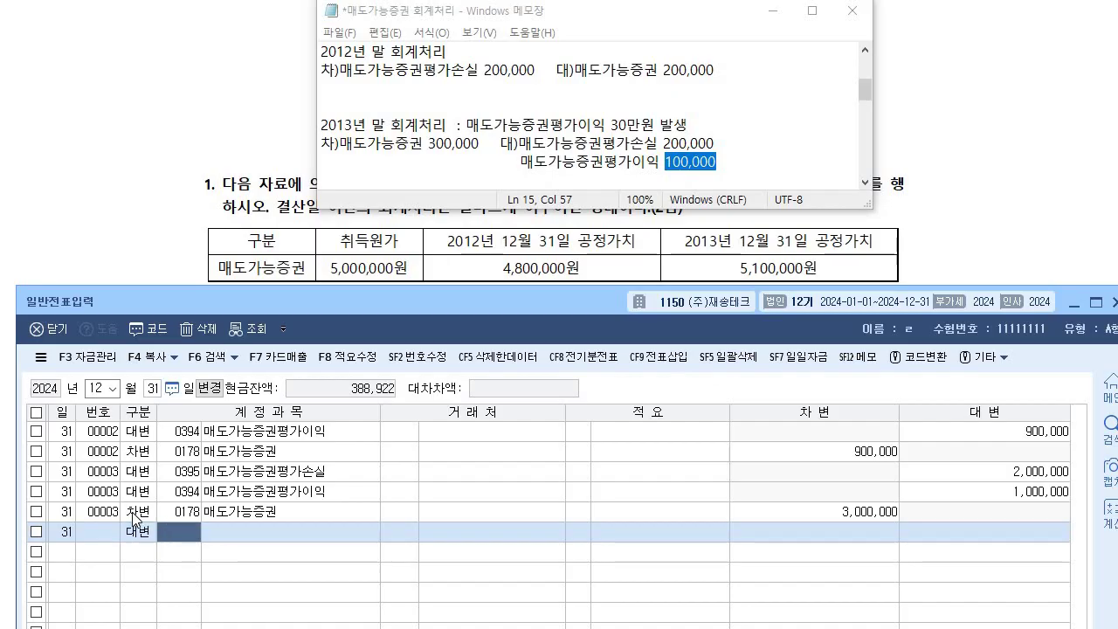
pyautogui.write('0395')
pyautogui.press('Return')
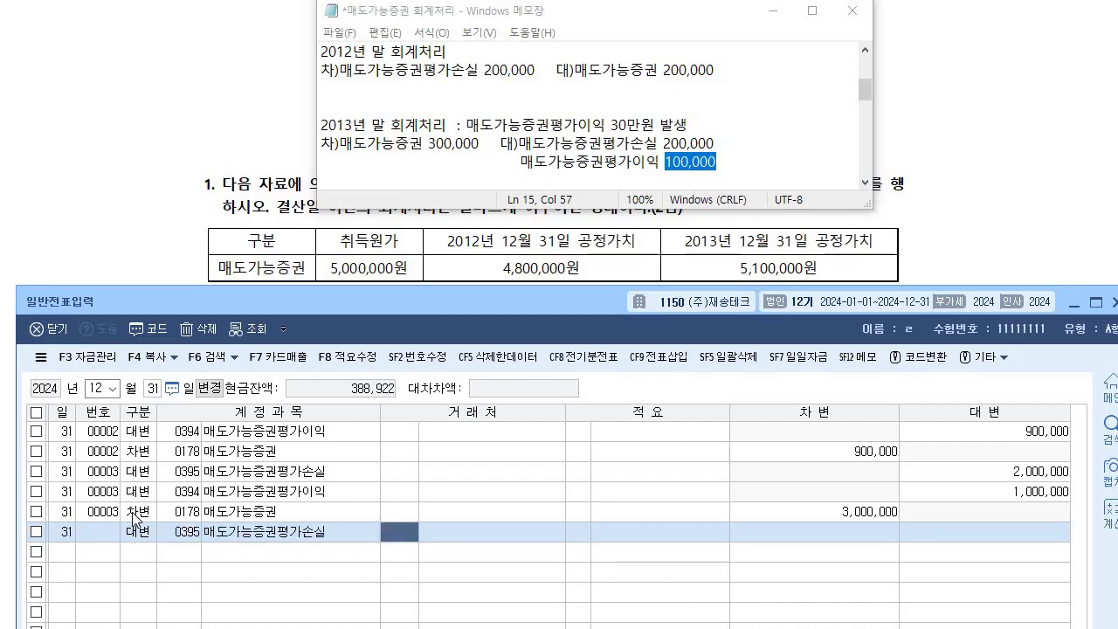
pyautogui.press('Return')
pyautogui.press('Return')
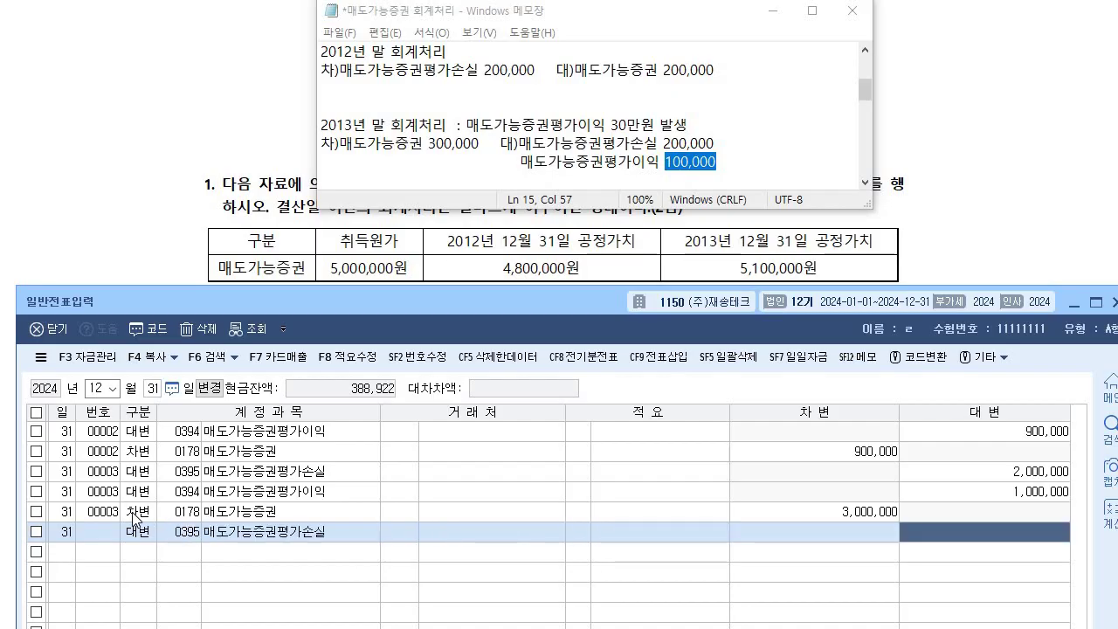
pyautogui.write('29')
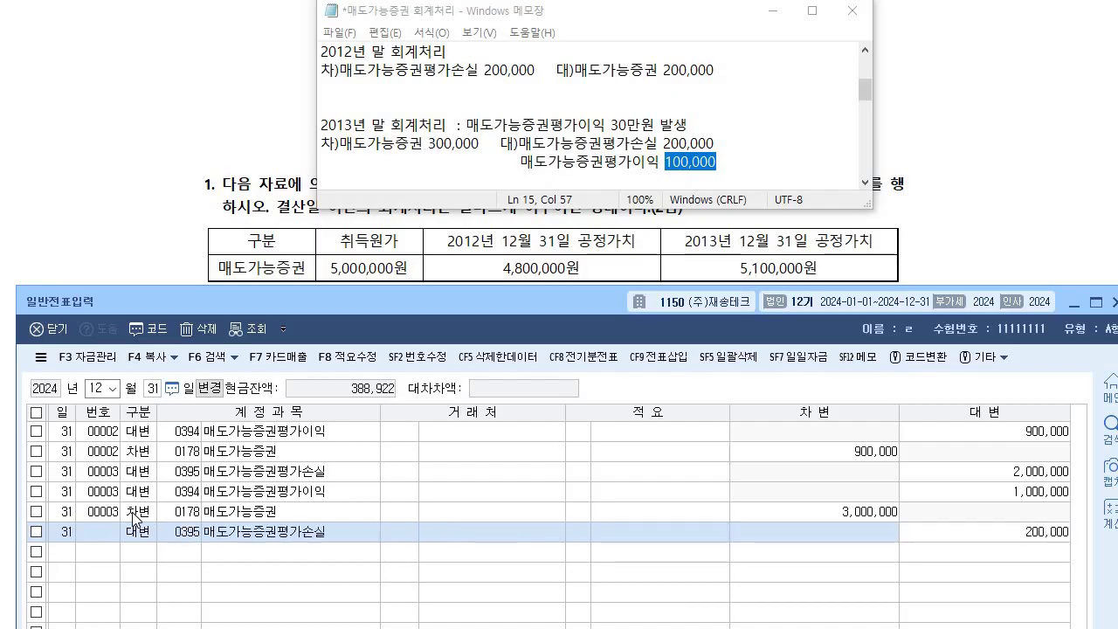
pyautogui.press('Return')
# Step: Add a credit (대변) line on account 0394 매도가능증권평가이익 for 100,000
pyautogui.write('4')
pyautogui.press('Return')
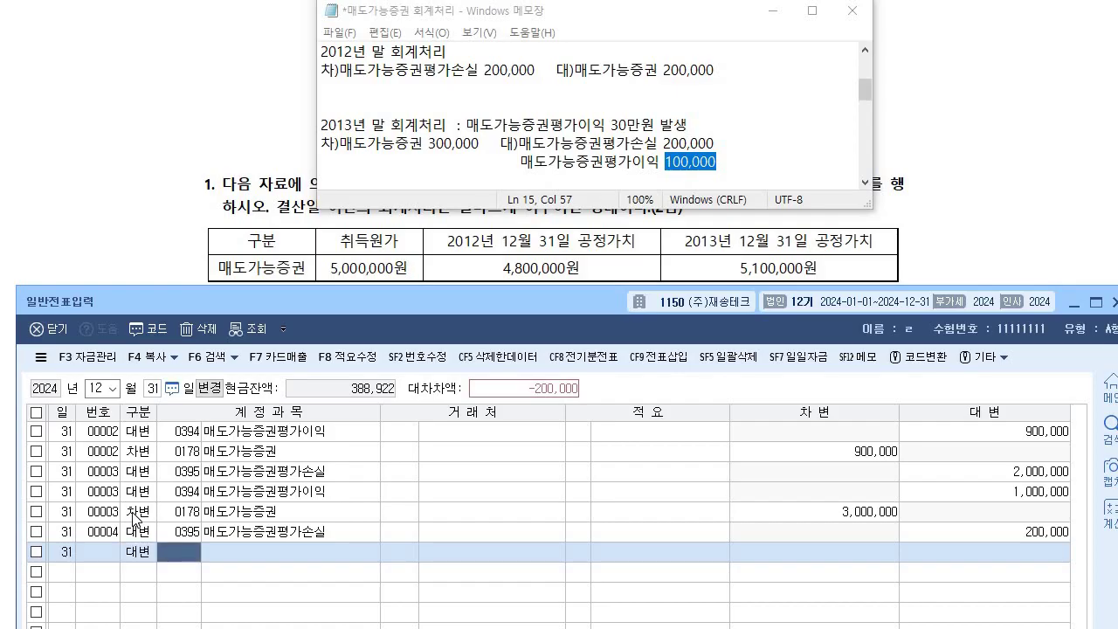
pyautogui.write('394')
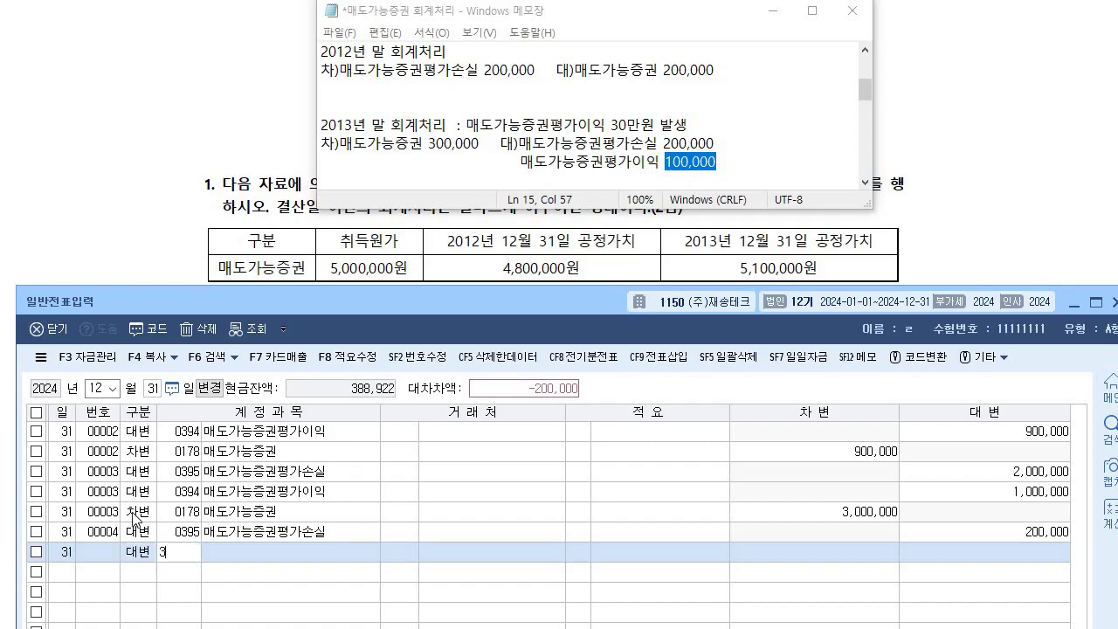
pyautogui.press('Return')
pyautogui.press('Return')
pyautogui.press('Return')
pyautogui.write('100000')
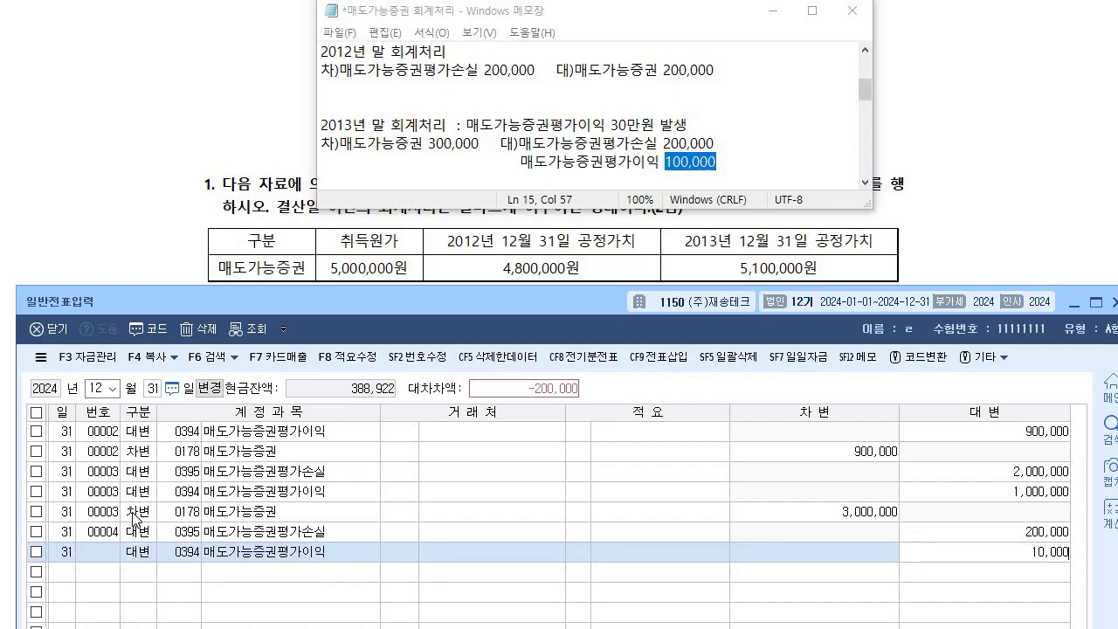
pyautogui.press('Return')
# Step: Add a debit (차변) line on account 0178 매도가능증권 for 300,000
pyautogui.write('3')
pyautogui.press('Return')
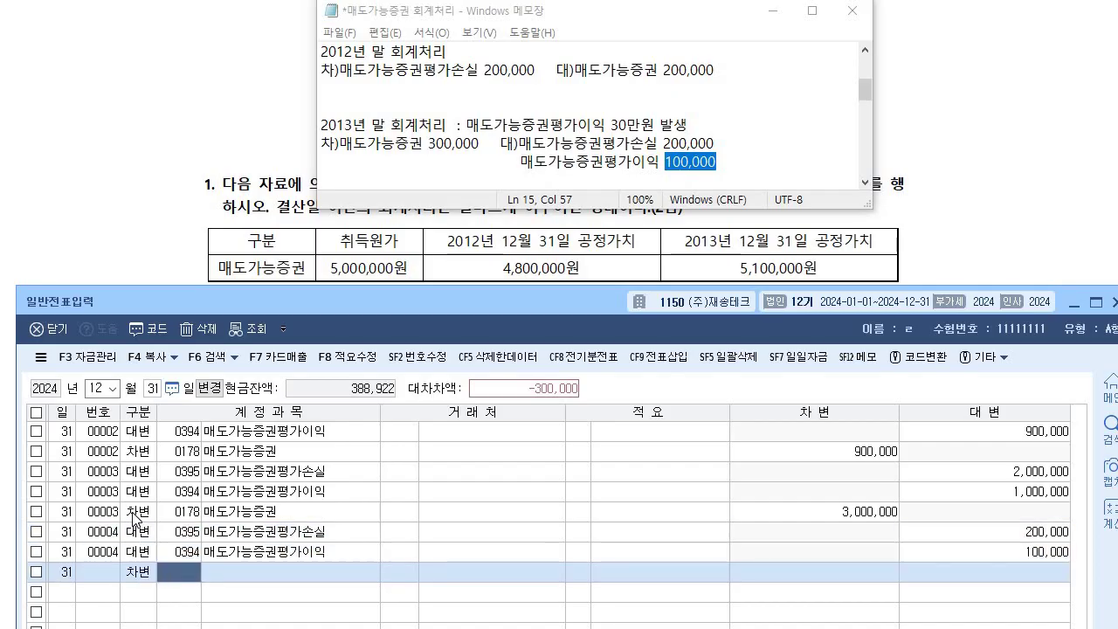
pyautogui.write('178')
pyautogui.press('Return')
pyautogui.press('Return')
pyautogui.press('Return')
pyautogui.press('Return')
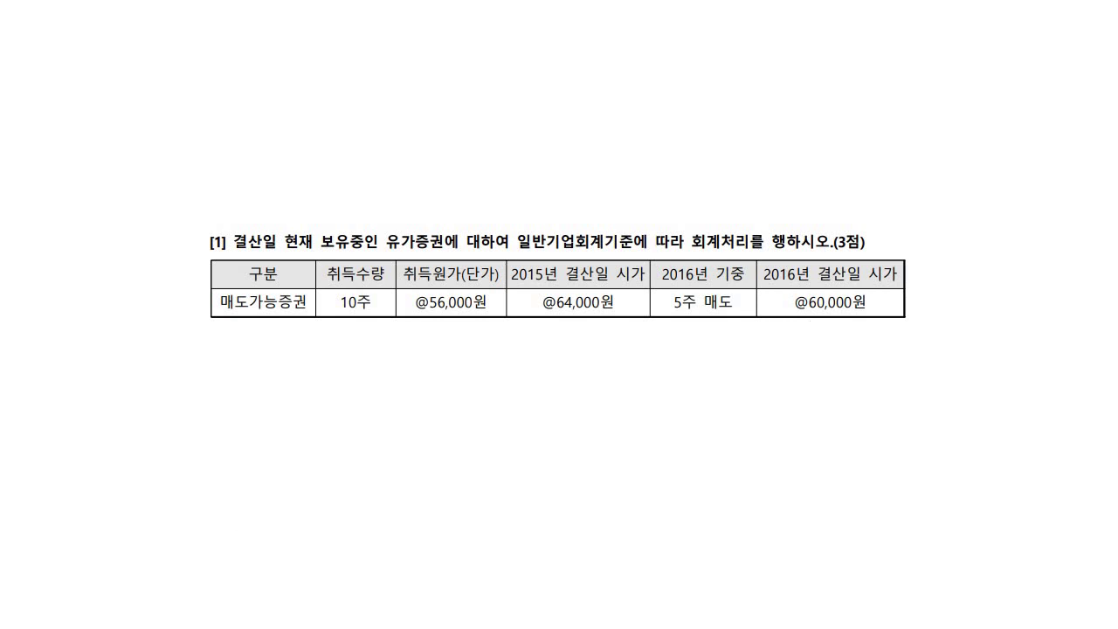
# Step: Switch to the calculator and compute the 2015 valuation gain per share as 64,000 − 56,000
pyautogui.hotkey('alt', 'Tab')
pyautogui.moveTo(267, 64); pyautogui.dragTo(111, 89)
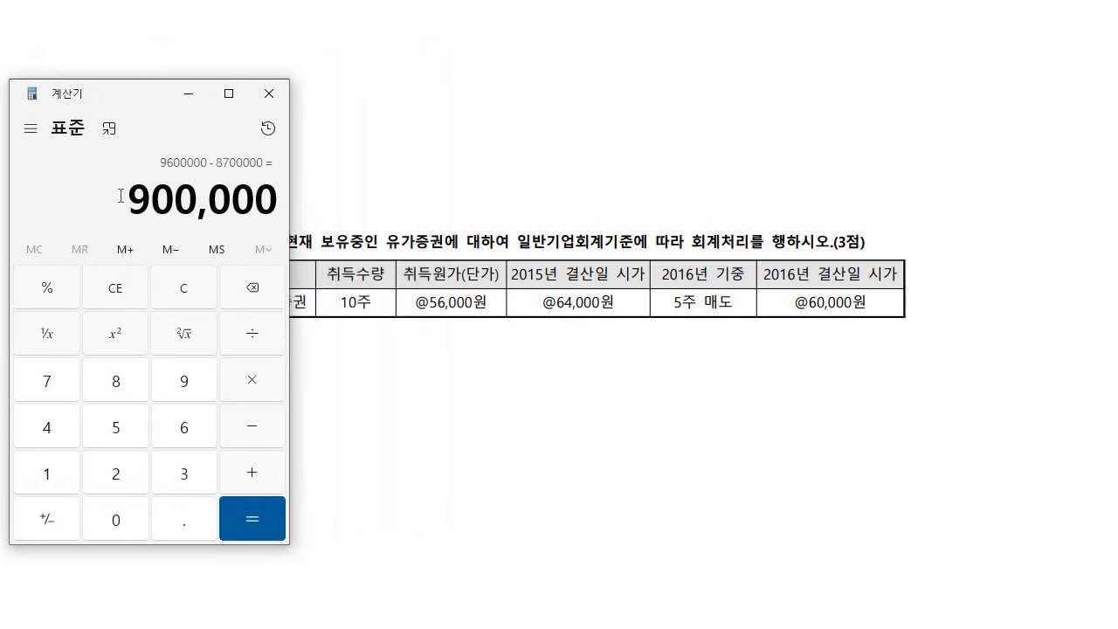
pyautogui.click(190, 296)
pyautogui.click(166, 420)
pyautogui.click(52, 428)
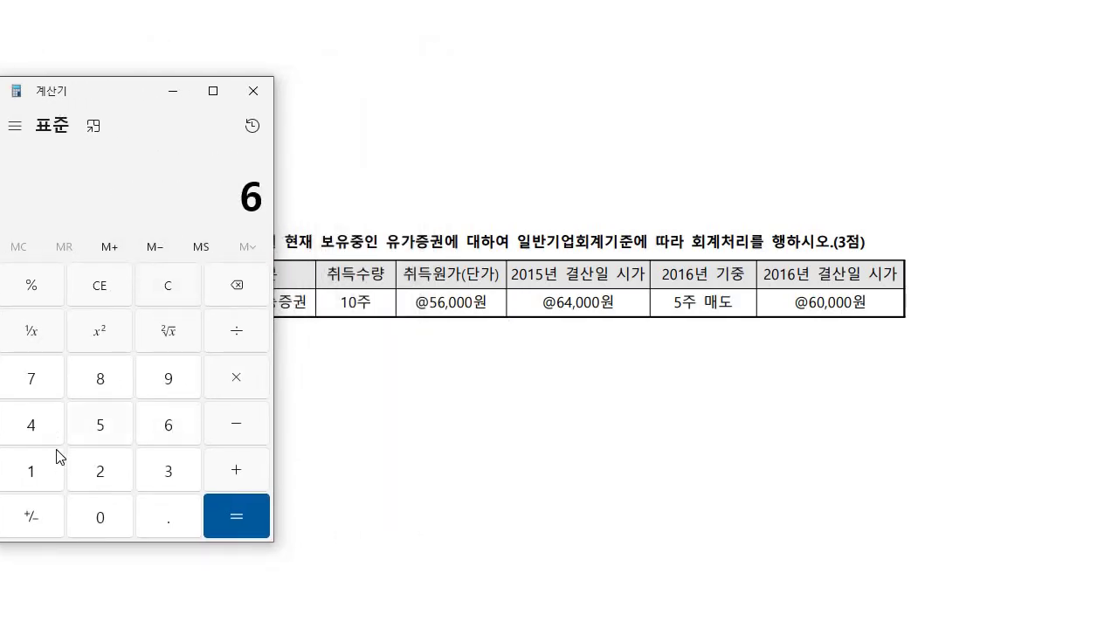
pyautogui.click(107, 519)
pyautogui.click(108, 520)
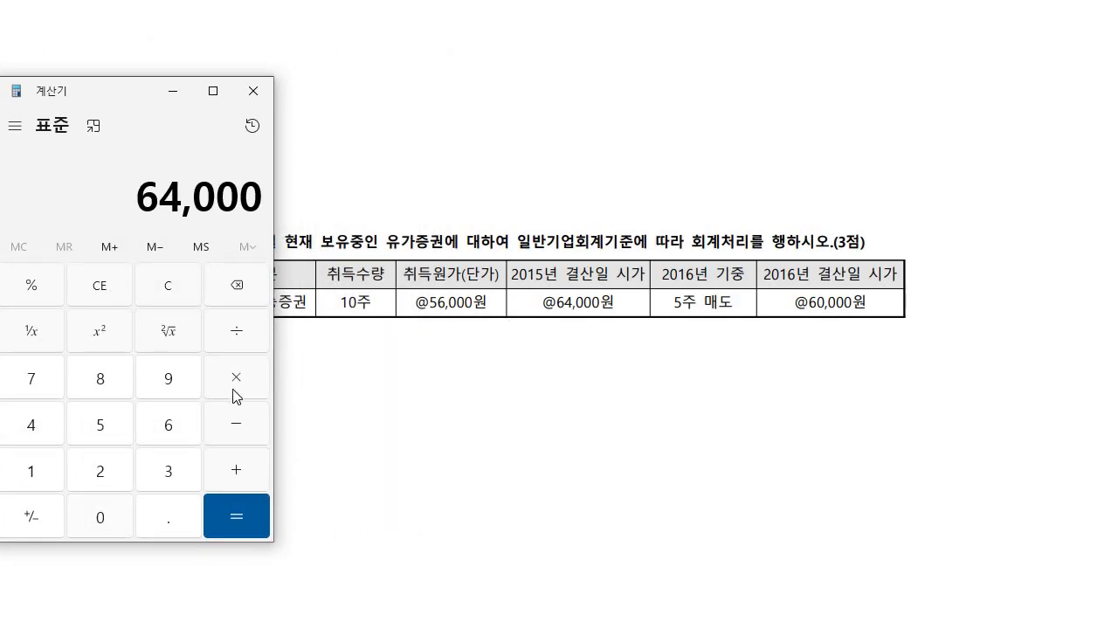
pyautogui.press('-')
pyautogui.click(110, 428)
pyautogui.click(166, 432)
pyautogui.tripleClick(105, 516)
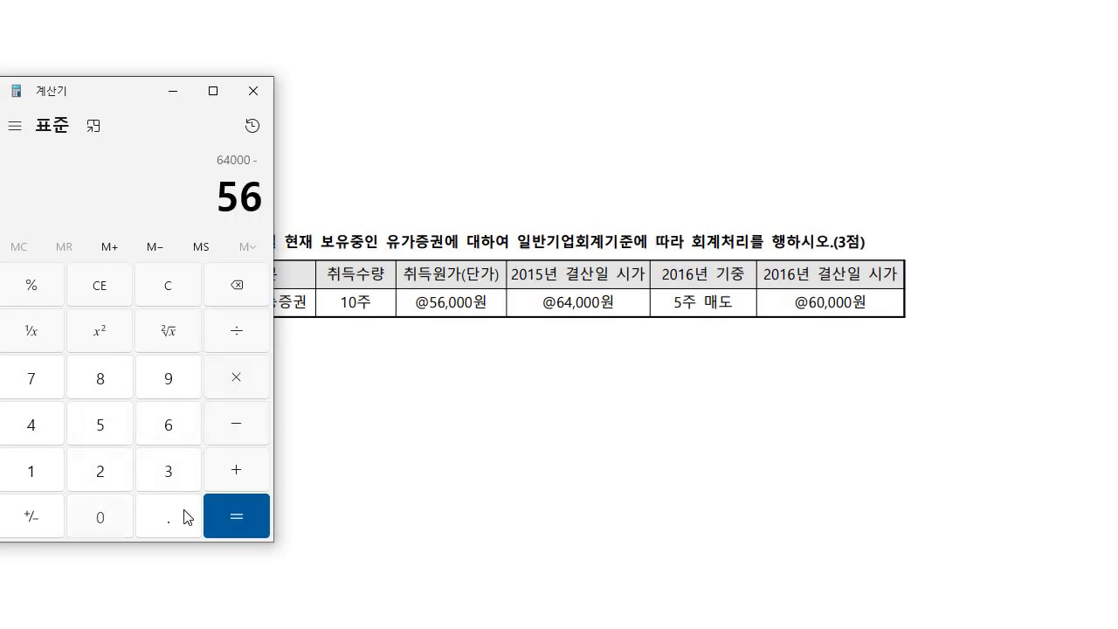
pyautogui.click(236, 516)
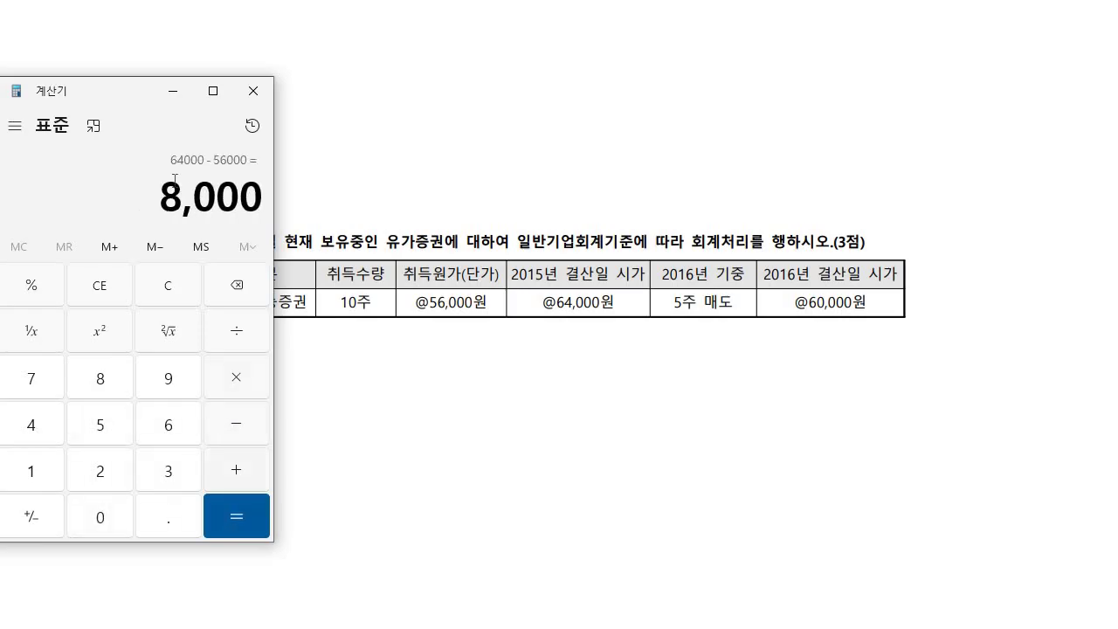
# Step: Multiply the per-share gain by the 10 shares held
pyautogui.click(233, 379)
pyautogui.click(40, 464)
pyautogui.click(102, 518)
pyautogui.click(227, 529)
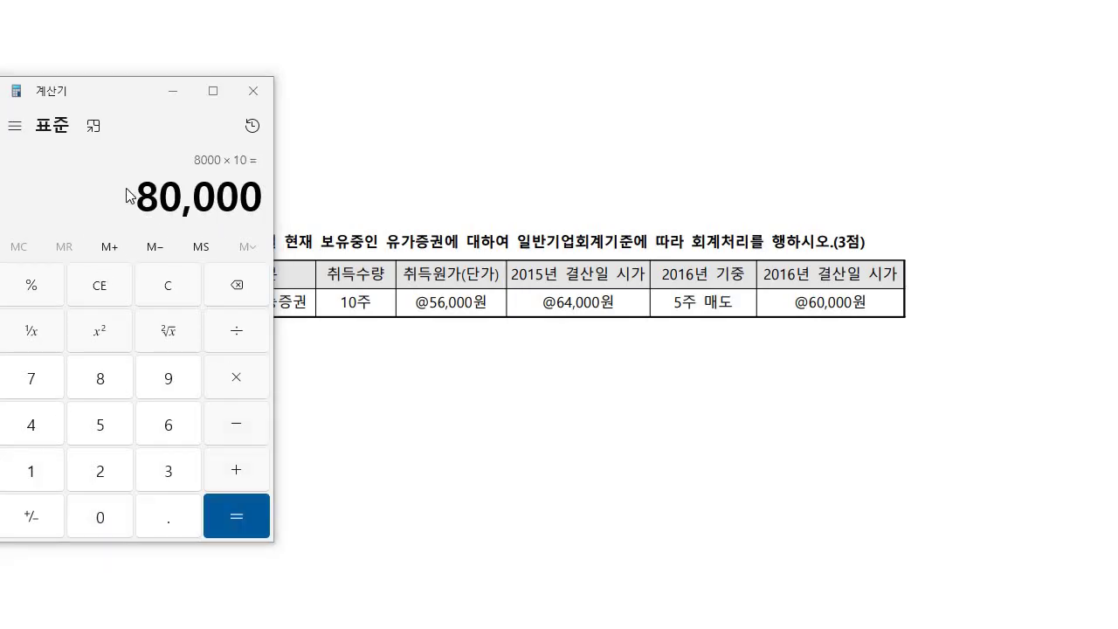
# Step: Clear the calculator, compute the 2016 valuation change for the remaining shares as 4,000 × 5, and highlight the result
pyautogui.click(163, 276)
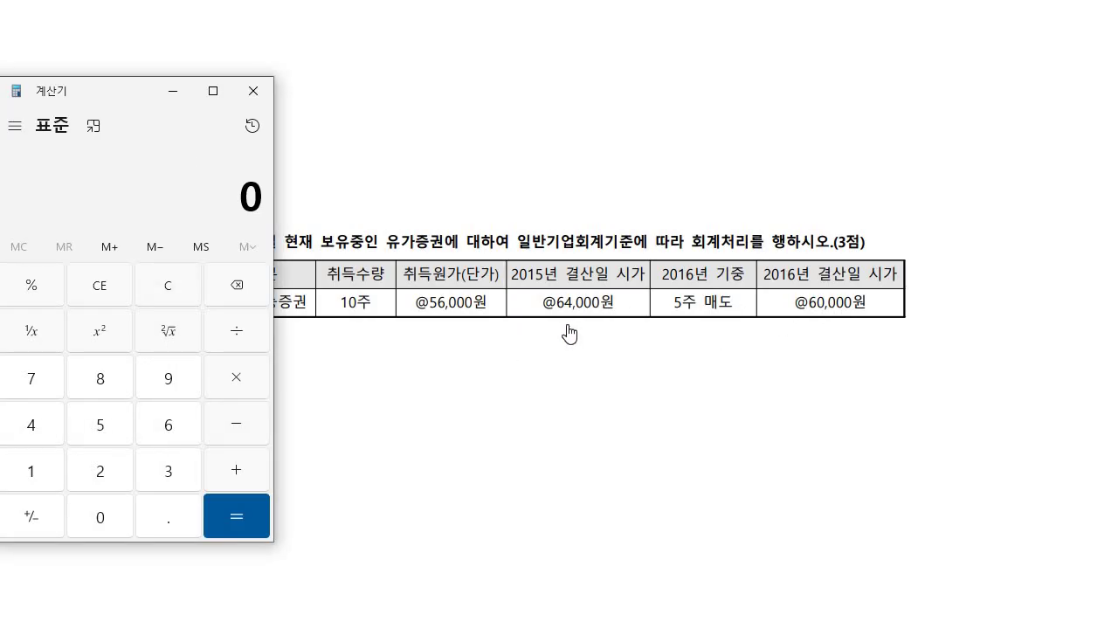
pyautogui.click(32, 428)
pyautogui.click(104, 529)
pyautogui.write('000')
pyautogui.click(236, 377)
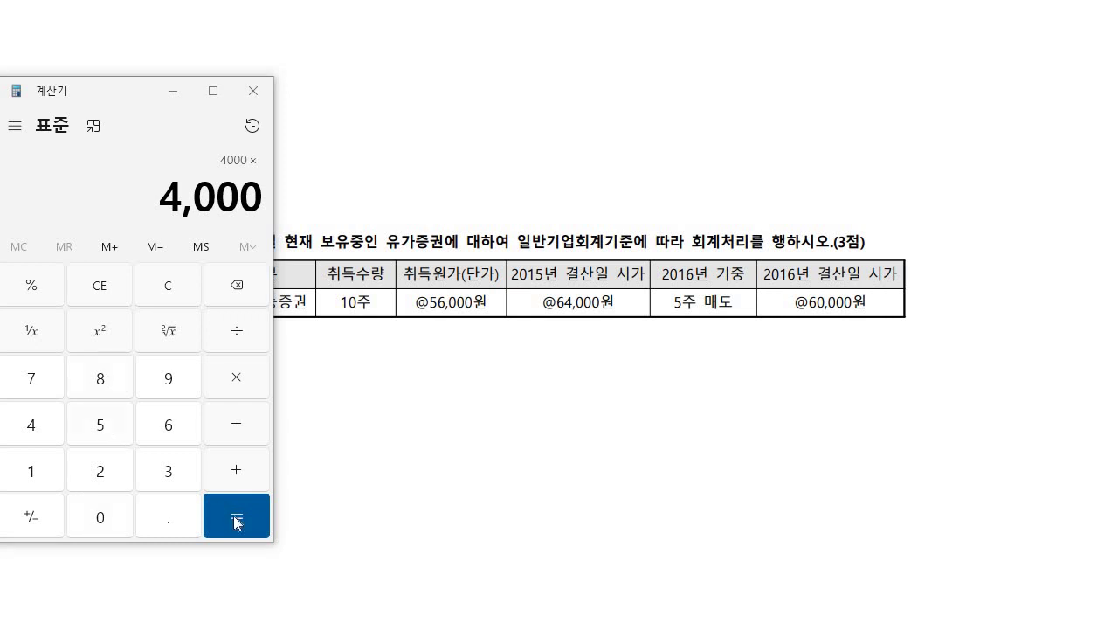
pyautogui.press('5')
pyautogui.click(249, 532)
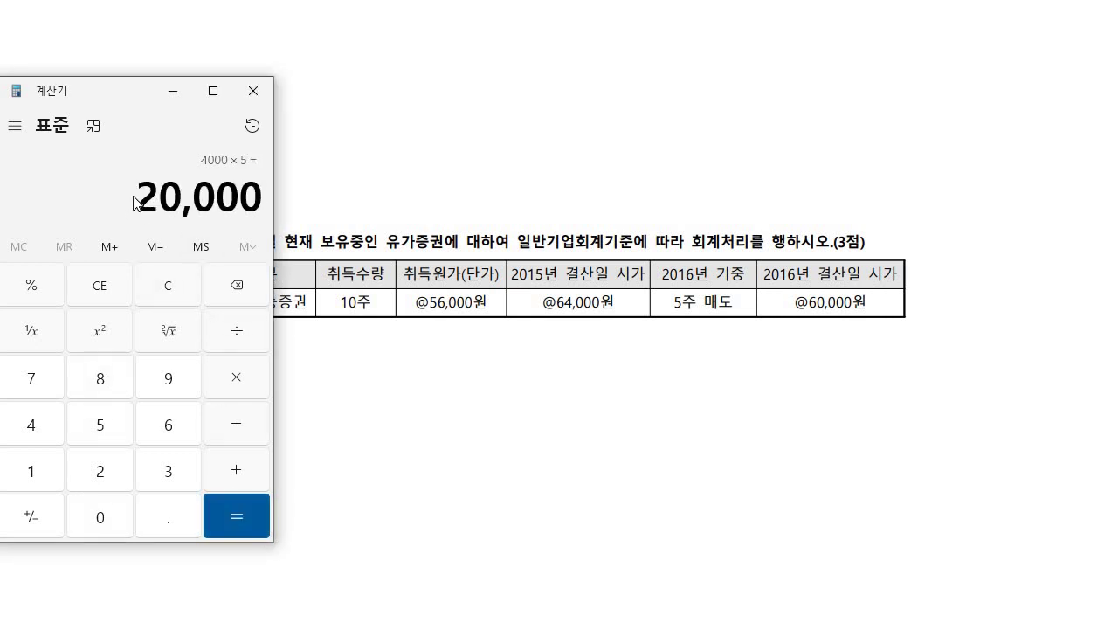
pyautogui.moveTo(137, 196); pyautogui.dragTo(262, 268)
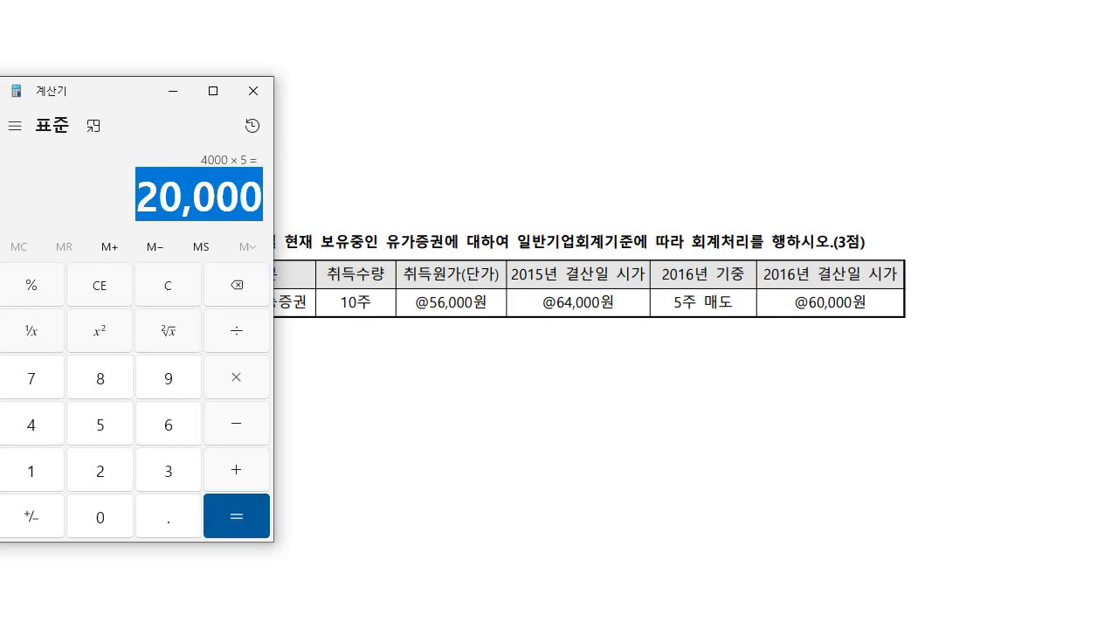
pyautogui.click(627, 385)
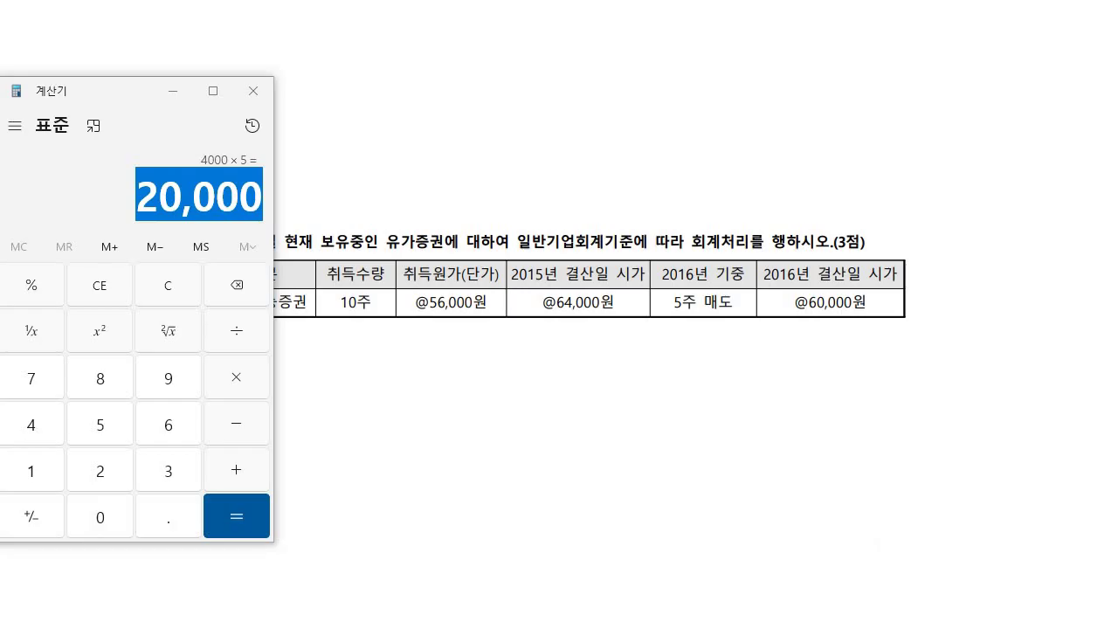
# Step: Switch to the Notepad notes and review the 2015 closing entry and the 2016 entry for the sale of 5 shares
pyautogui.hotkey('alt', 'Tab')
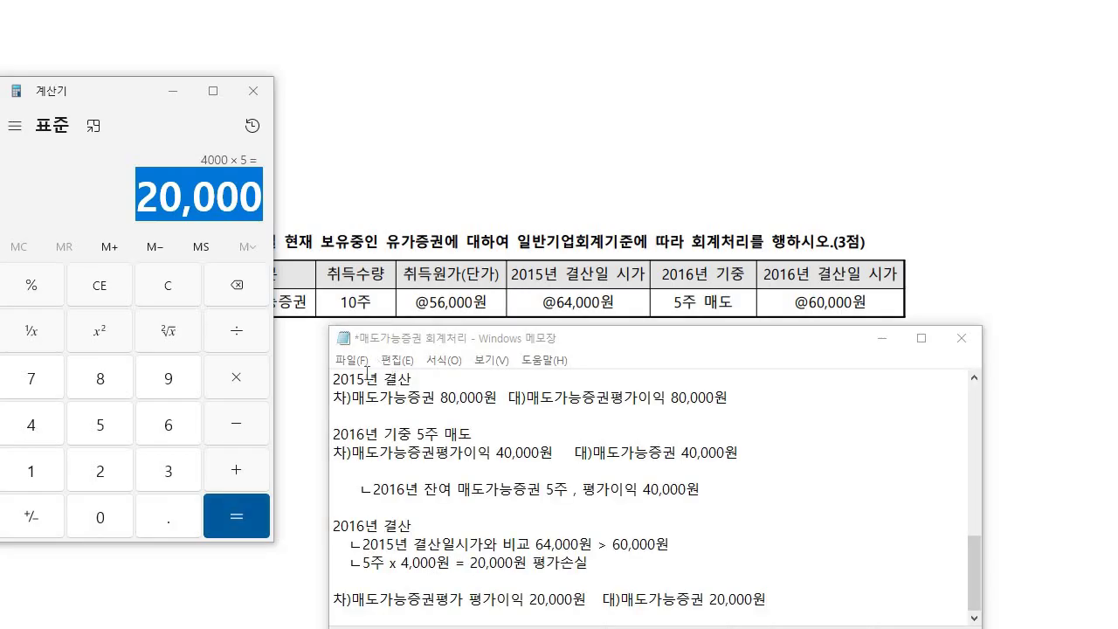
pyautogui.moveTo(351, 398); pyautogui.dragTo(497, 398)
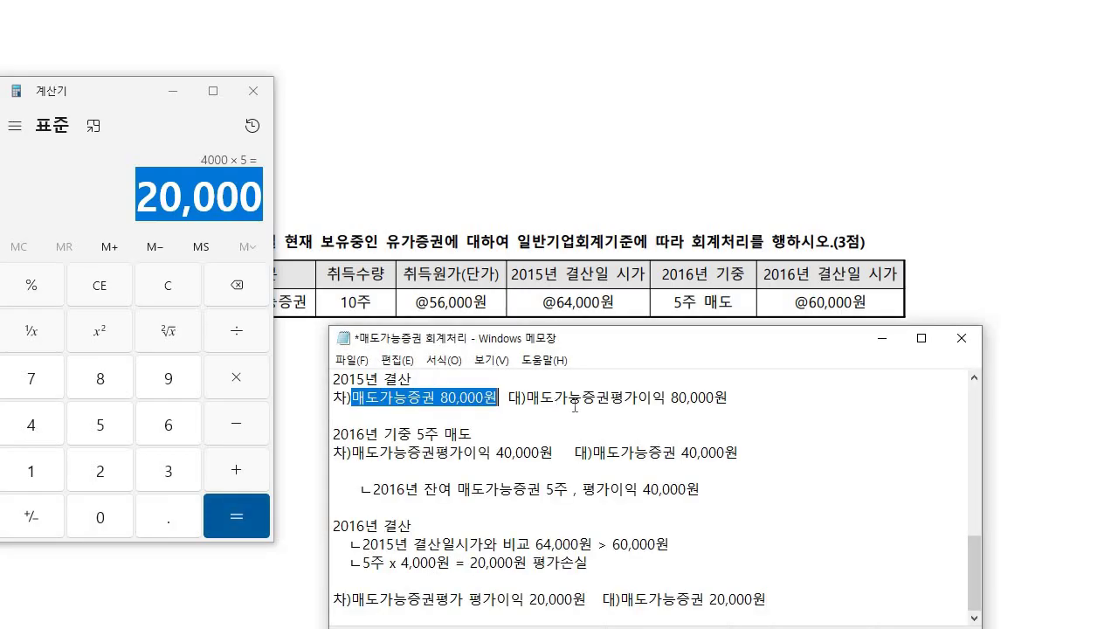
pyautogui.click(730, 398)
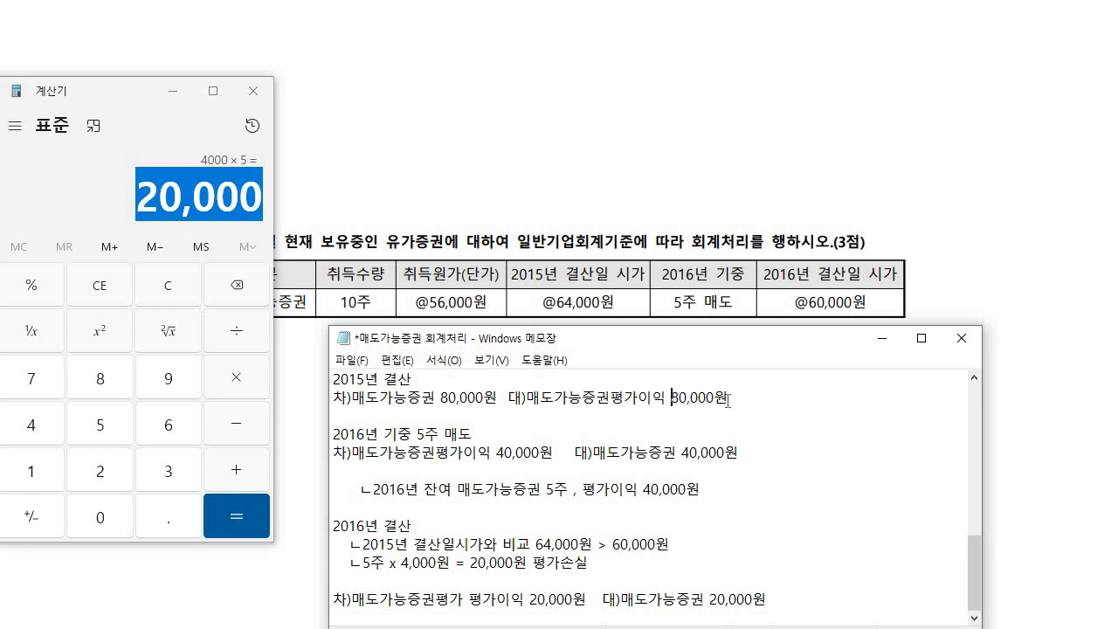
pyautogui.moveTo(671, 398); pyautogui.dragTo(728, 398)
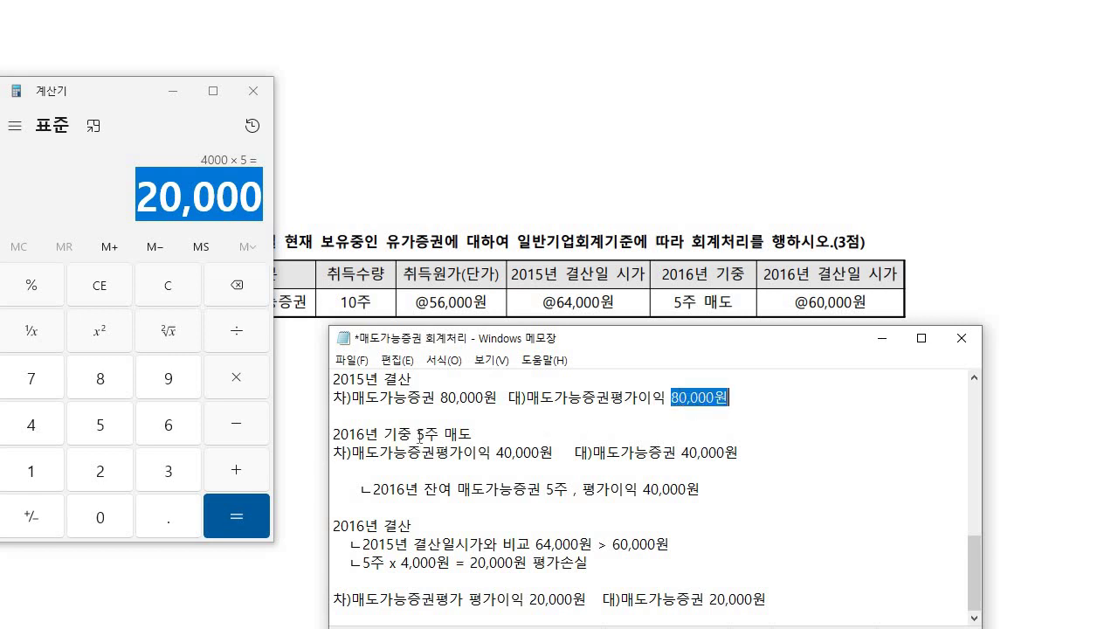
pyautogui.moveTo(427, 434); pyautogui.dragTo(417, 434)
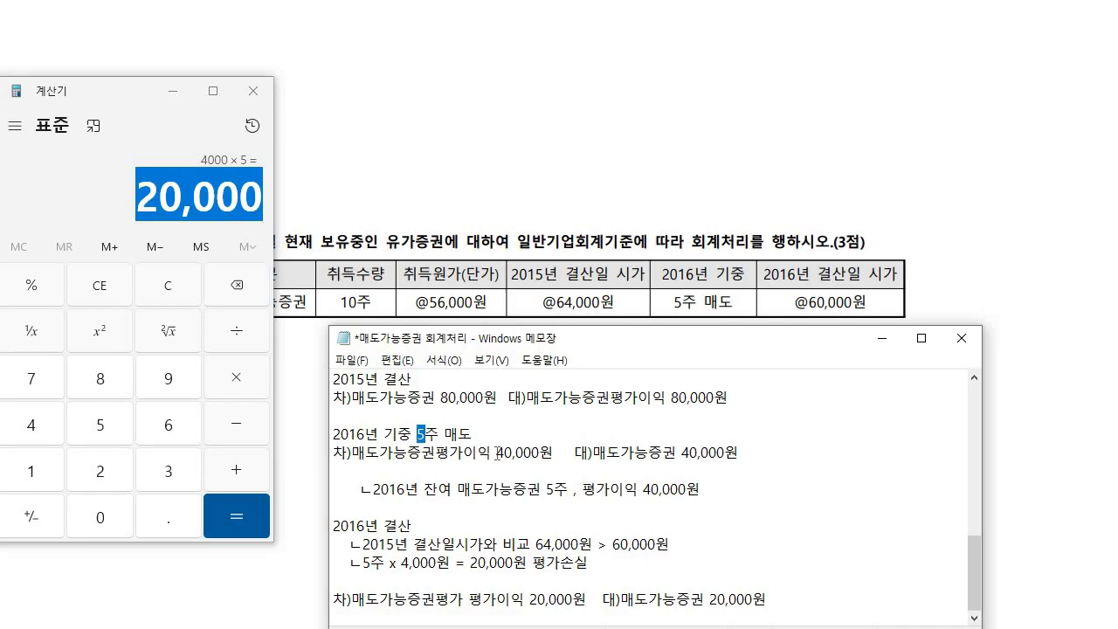
pyautogui.moveTo(496, 452); pyautogui.dragTo(540, 452)
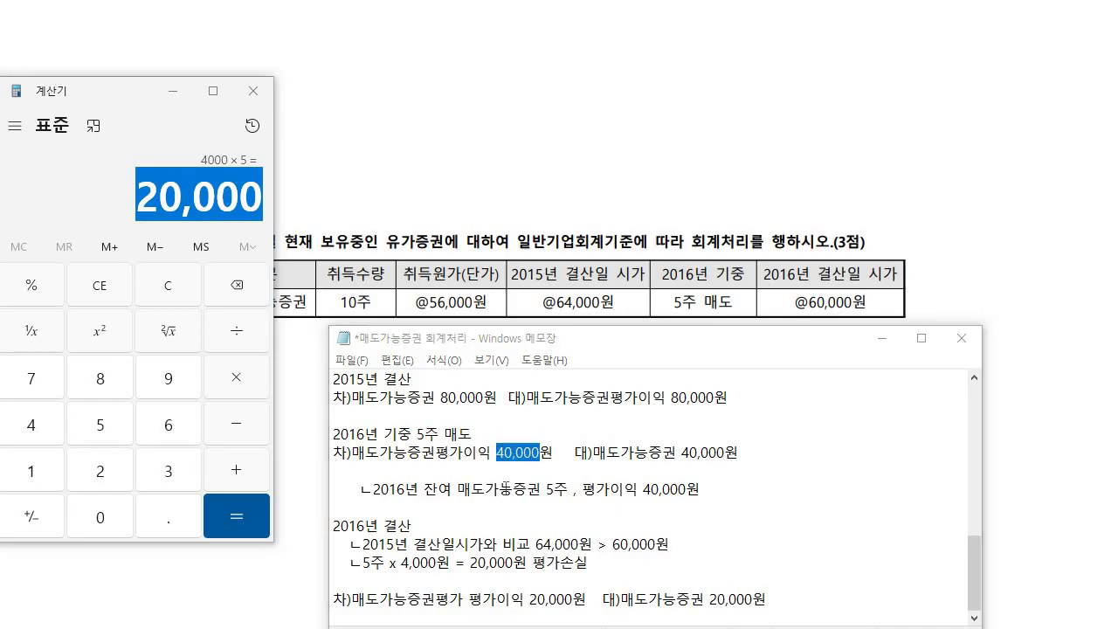
pyautogui.click(553, 452)
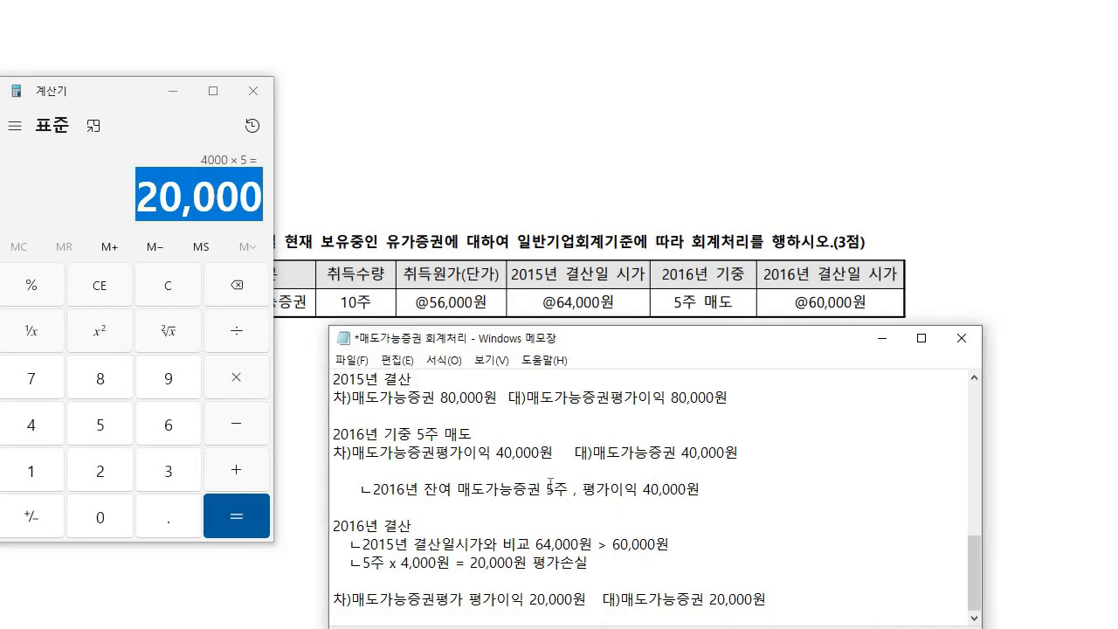
# Step: Review the notes on the shares remaining in 2016, their valuation gain, and the 2016 closing loss calculation and entry
pyautogui.moveTo(425, 489); pyautogui.dragTo(453, 489)
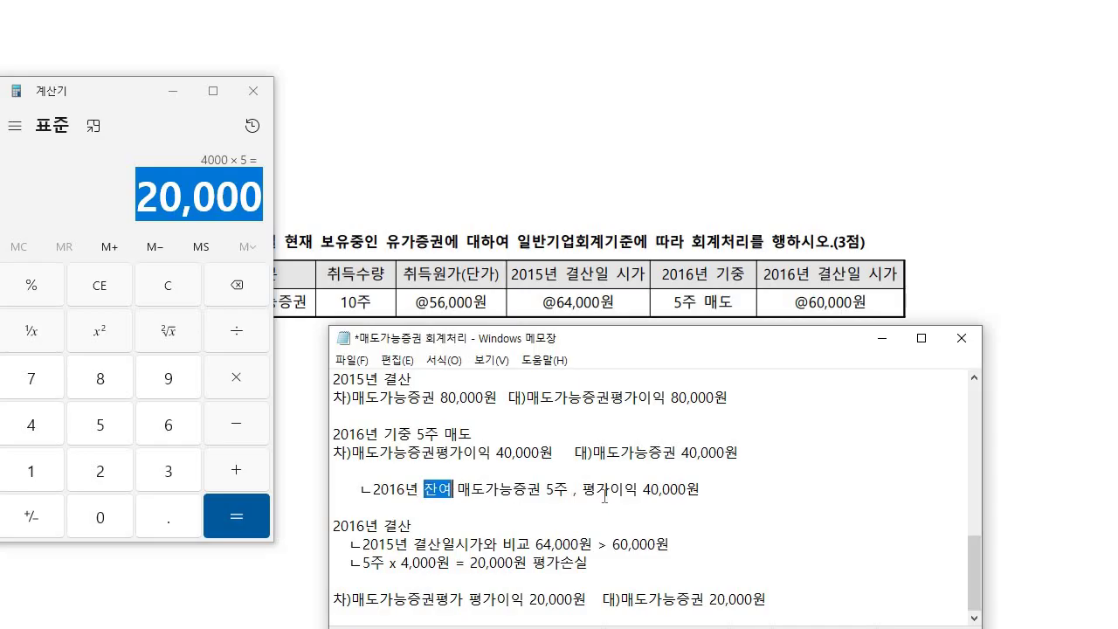
pyautogui.moveTo(547, 489); pyautogui.dragTo(696, 490)
pyautogui.click(664, 490)
pyautogui.moveTo(517, 564); pyautogui.dragTo(591, 566)
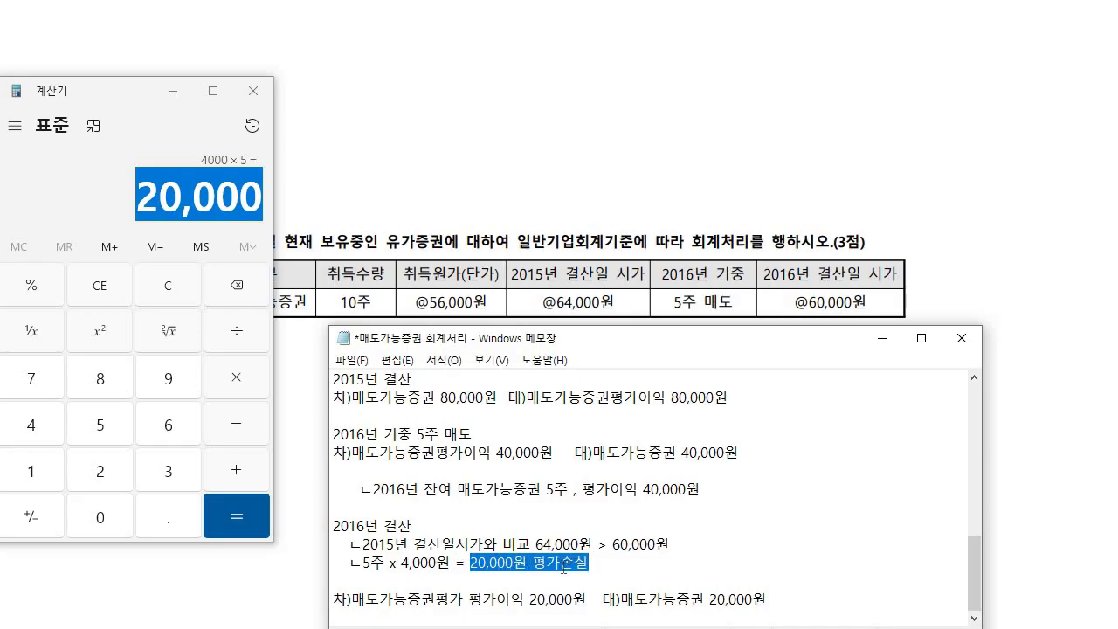
pyautogui.click(564, 565)
pyautogui.click(471, 562)
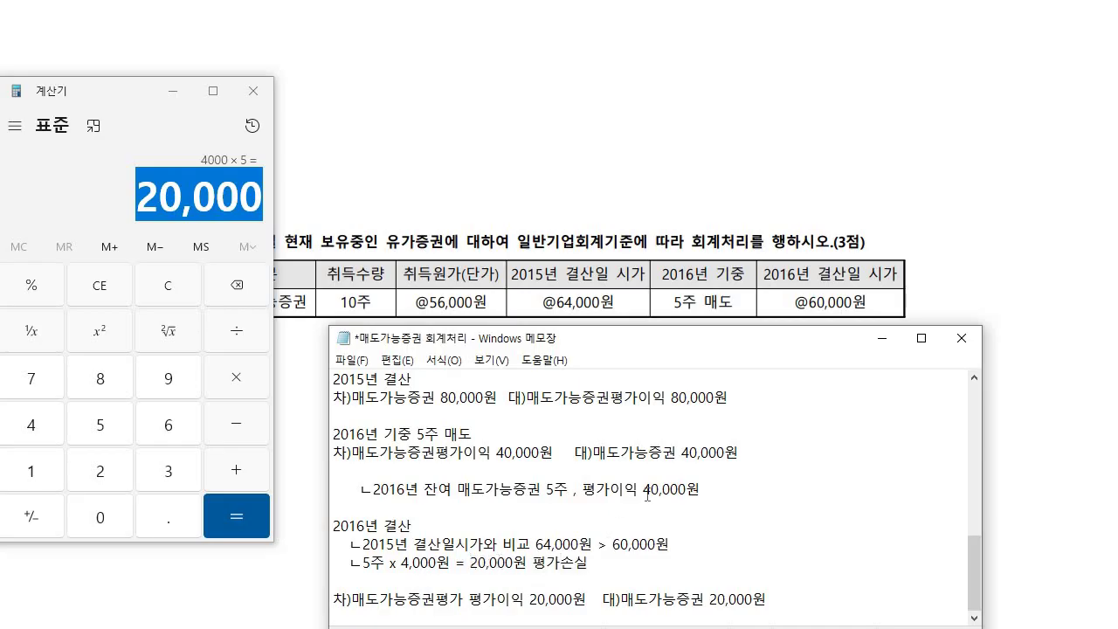
pyautogui.moveTo(643, 490); pyautogui.dragTo(701, 491)
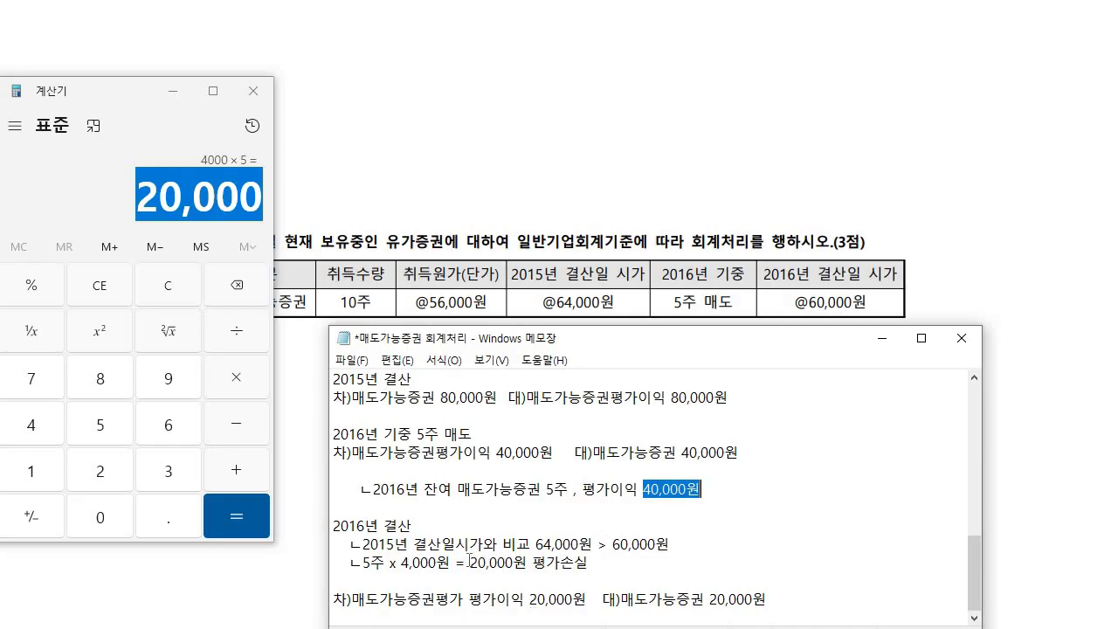
pyautogui.moveTo(471, 563); pyautogui.dragTo(589, 600)
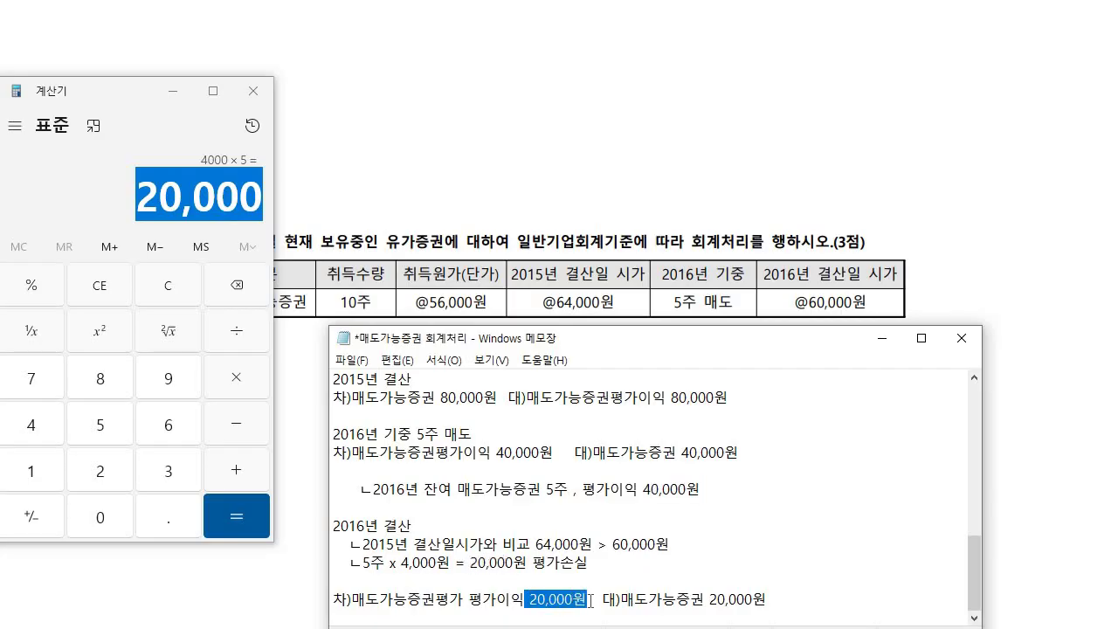
pyautogui.click(589, 600)
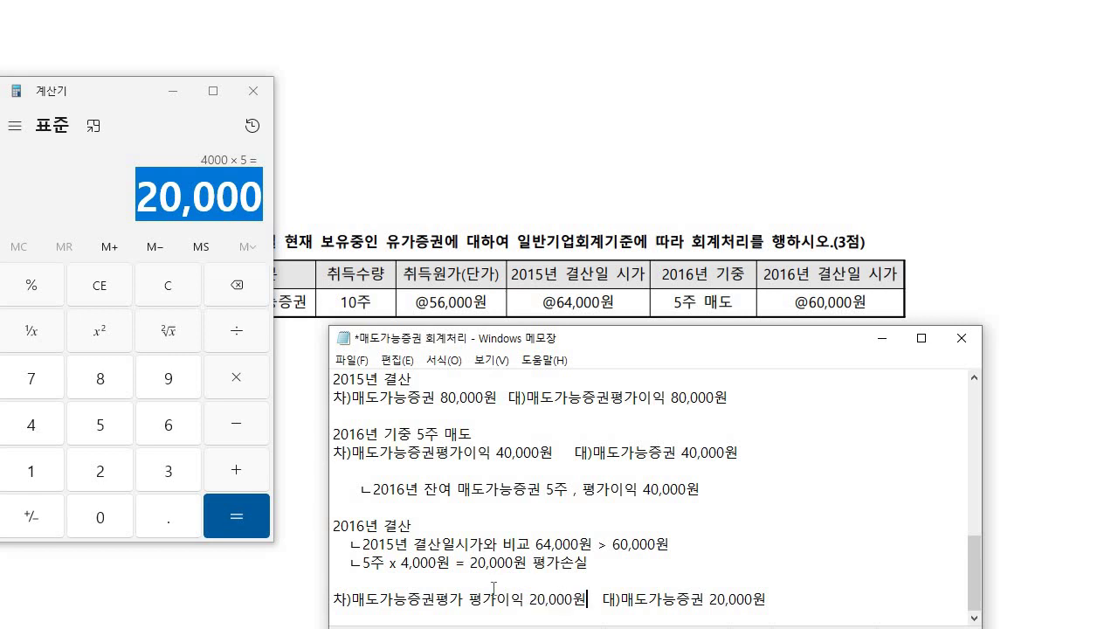
# Step: Place the notes above the voucher window and add a debit (차변) line on account 0394 매도가능증권평가이익 for 20,000
pyautogui.moveTo(647, 340); pyautogui.dragTo(512, 18)
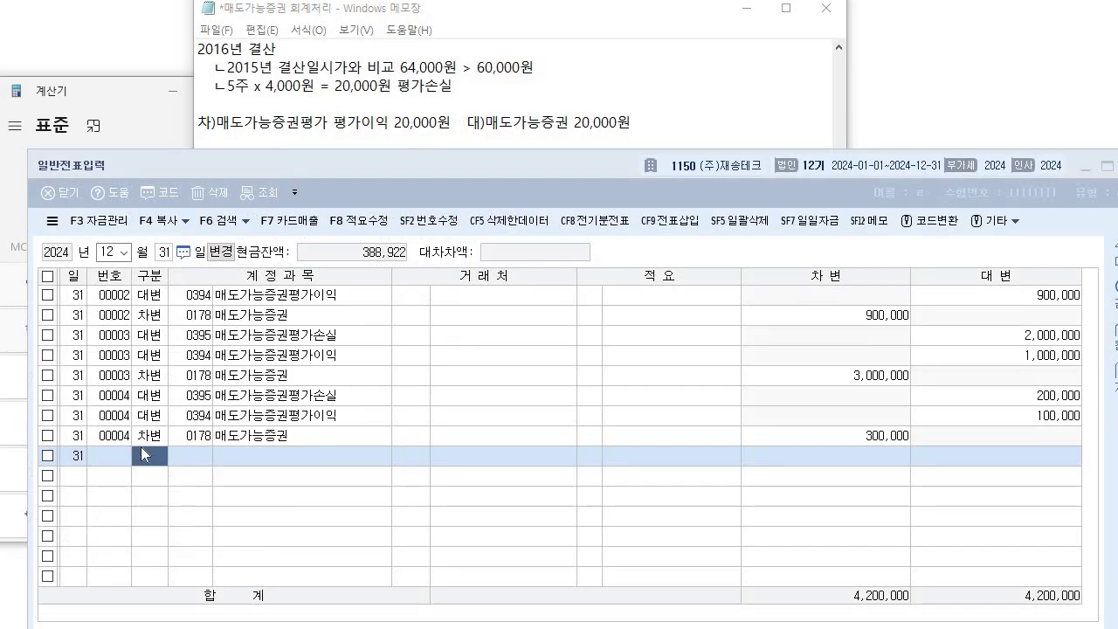
pyautogui.write('3')
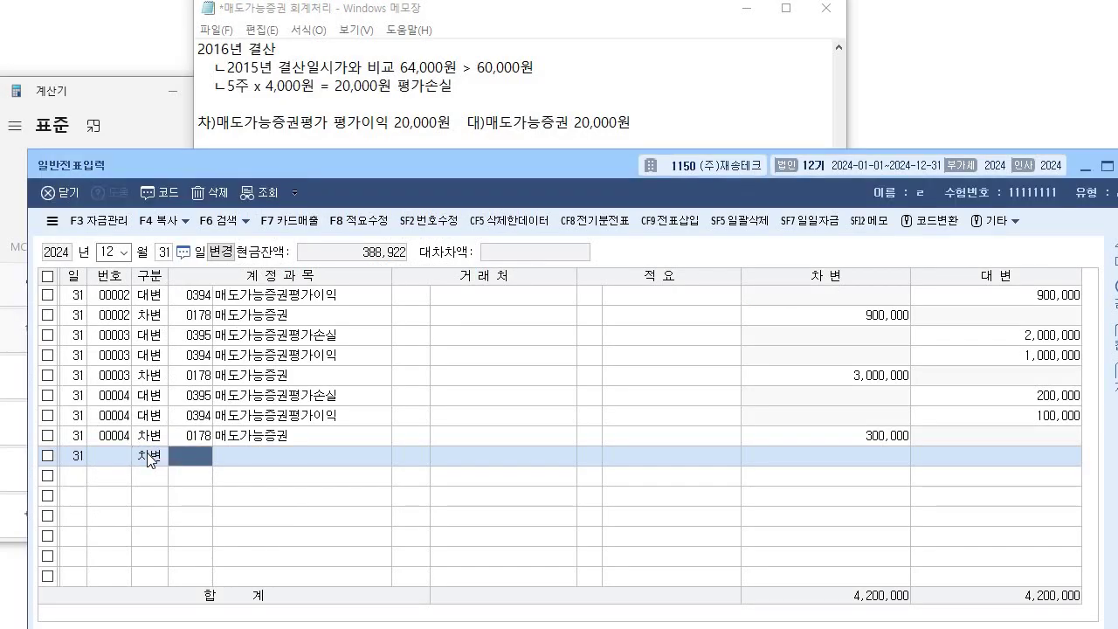
pyautogui.write('0394')
pyautogui.press('Return')
pyautogui.press('Return')
pyautogui.press('Return')
pyautogui.press('Return')
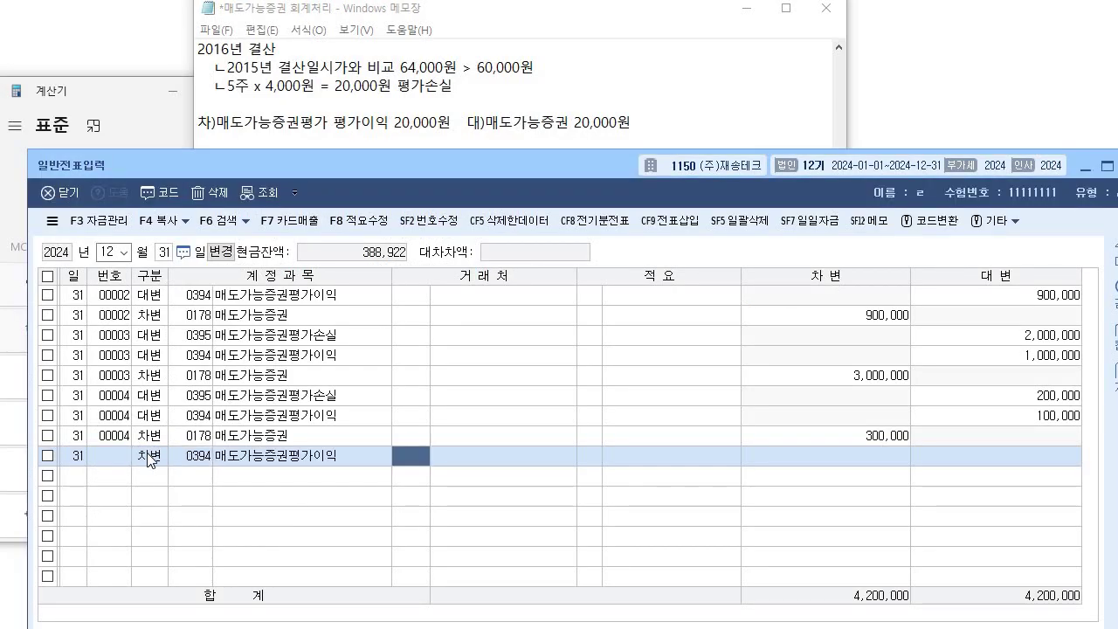
pyautogui.write('20,000')
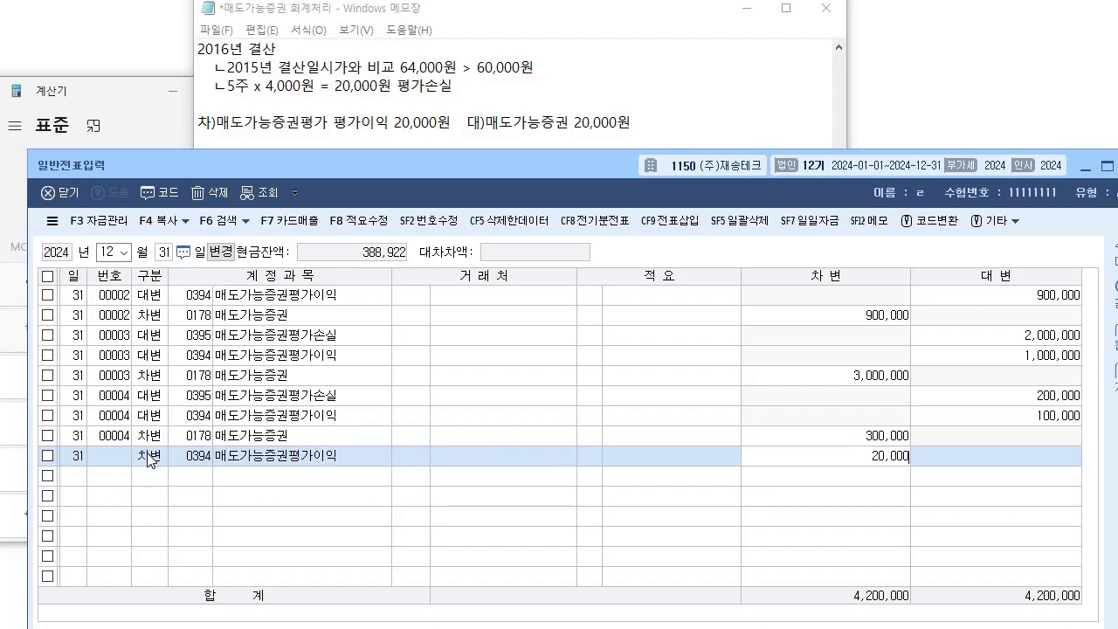
pyautogui.press('Return')
# Step: Start a credit (대변) line on account 0178 매도가능증권 to balance the 2016 closing entry
pyautogui.write('3')
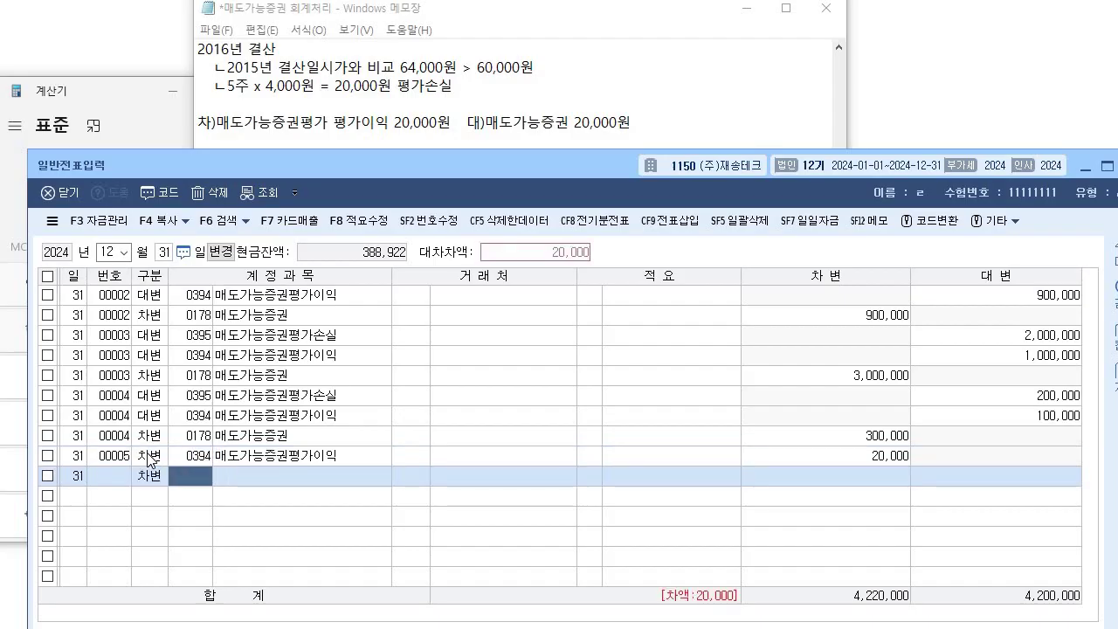
pyautogui.press('Left')
pyautogui.write('4178')
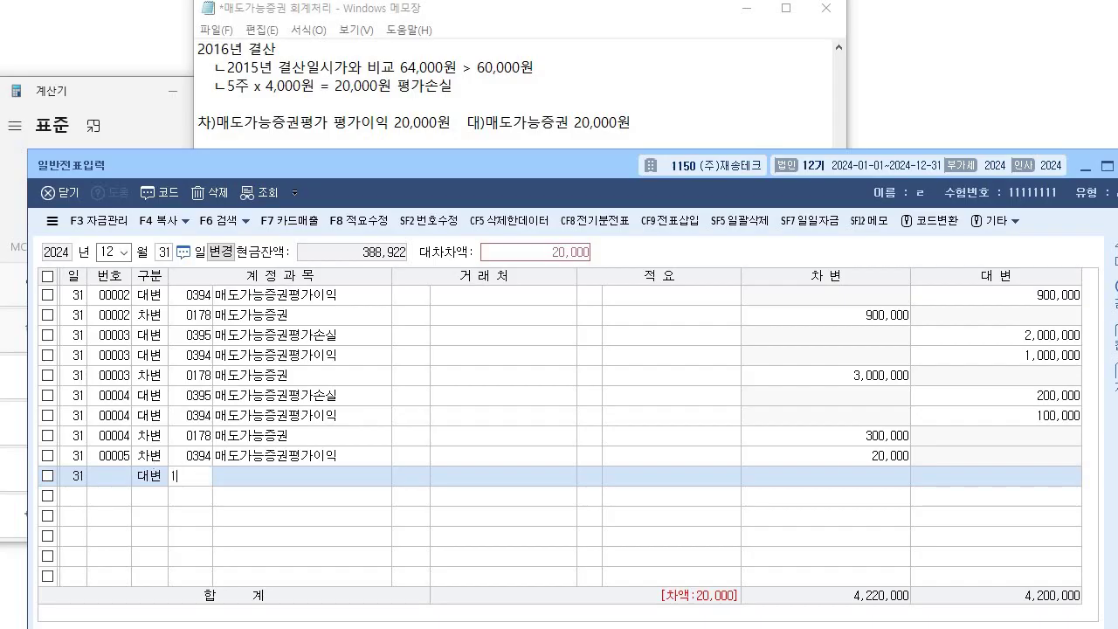